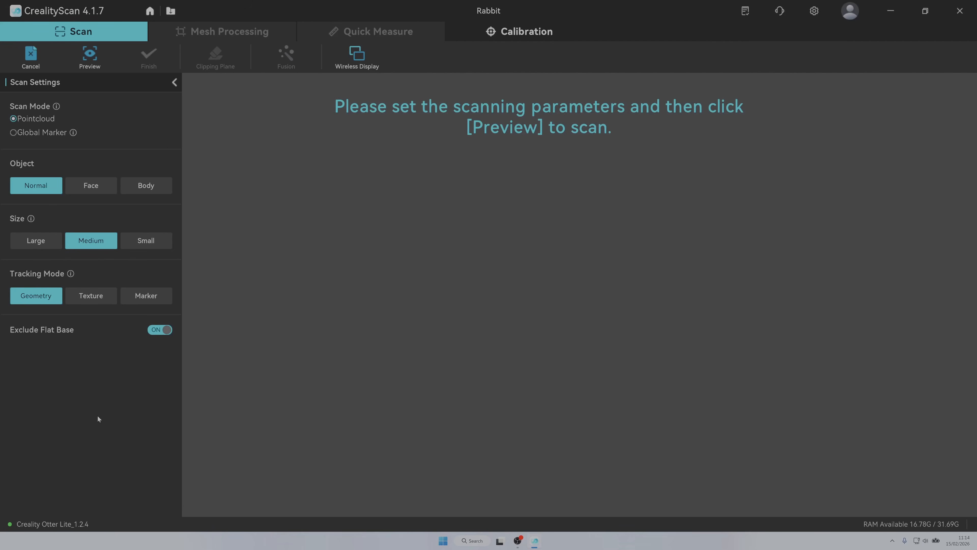
- Set the object size to Small for the rabbit scan
left_click(132, 248)
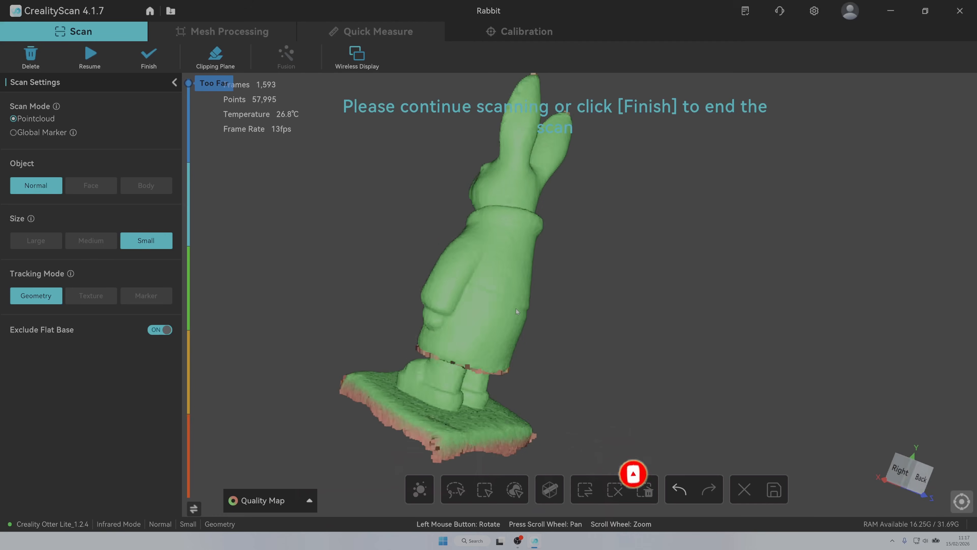
- Check the captured rabbit from the front and up close, and finish the scan
left_click_drag(516, 309, 620, 335)
left_click_drag(526, 298, 580, 351)
scroll(530, 356, "up", 4)
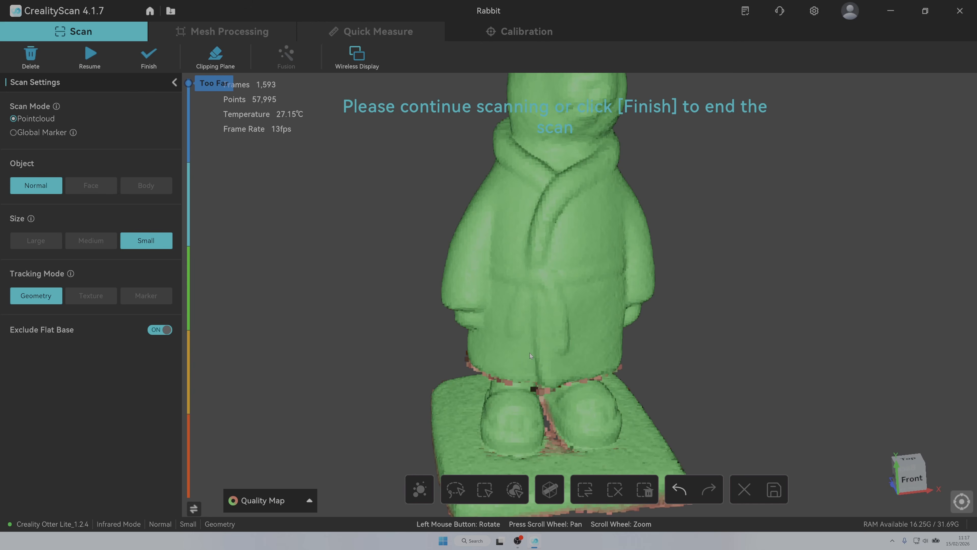
scroll(555, 344, "down", 4)
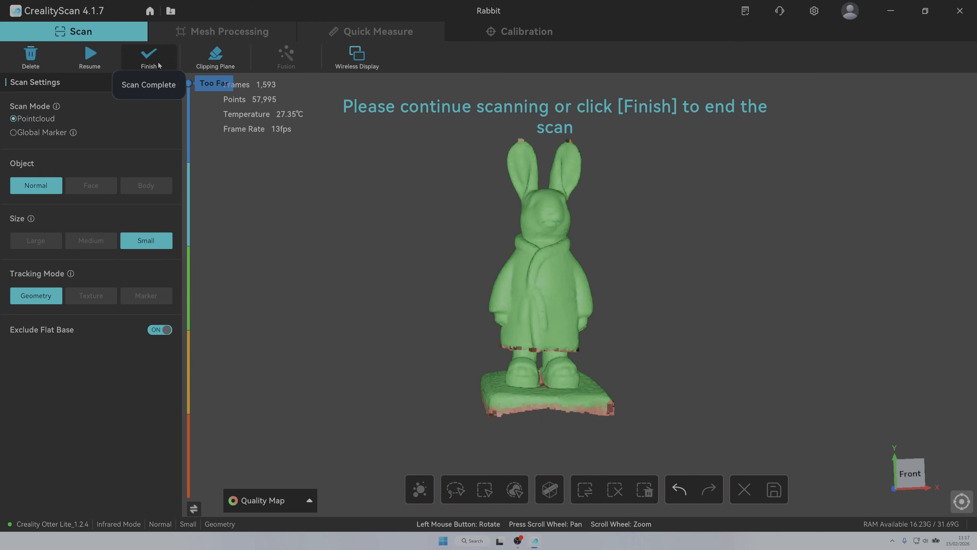
left_click(149, 58)
- Examine the raw rabbit scan from several angles and up close around the face, collar and robe
left_click_drag(491, 274, 509, 249)
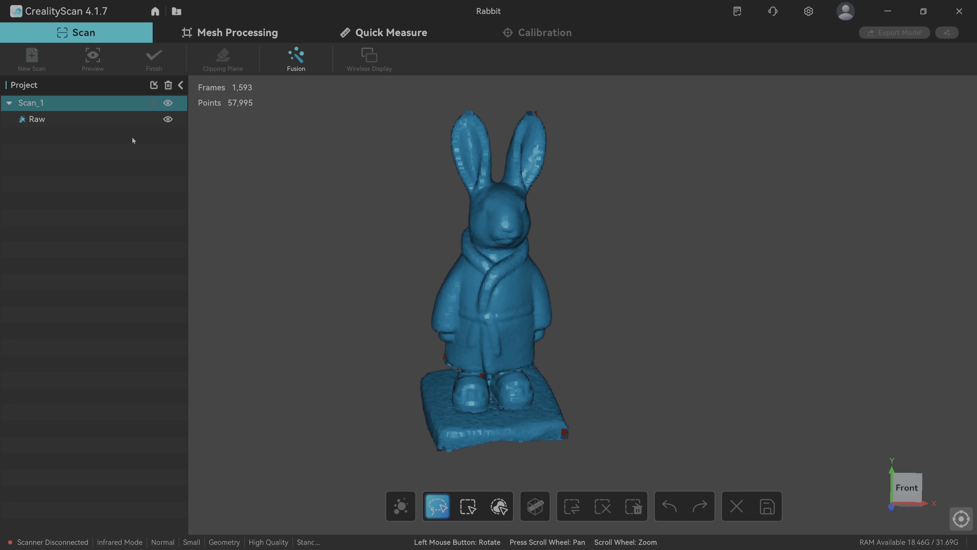
mouse_move(552, 411)
left_mouse_down()
mouse_move(600, 433)
mouse_move(549, 406)
mouse_move(561, 391)
mouse_move(559, 406)
left_mouse_up()
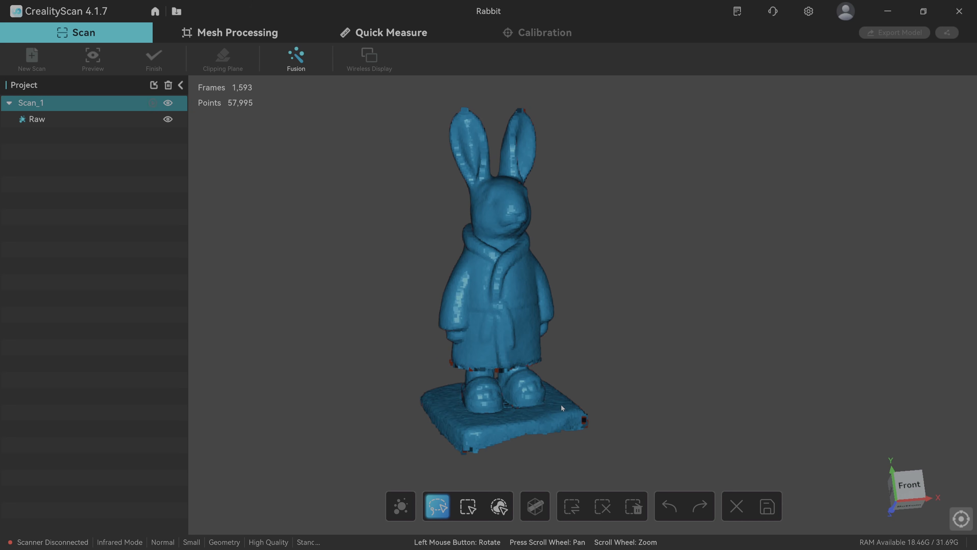
left_click_drag(618, 402, 486, 268)
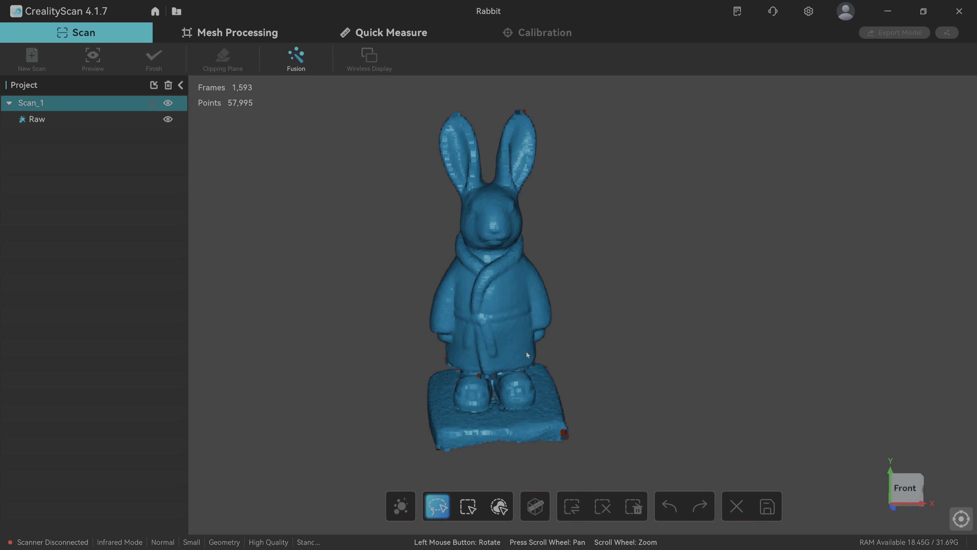
mouse_move(469, 322)
left_mouse_down()
mouse_move(505, 316)
mouse_move(487, 318)
mouse_move(486, 327)
left_mouse_up()
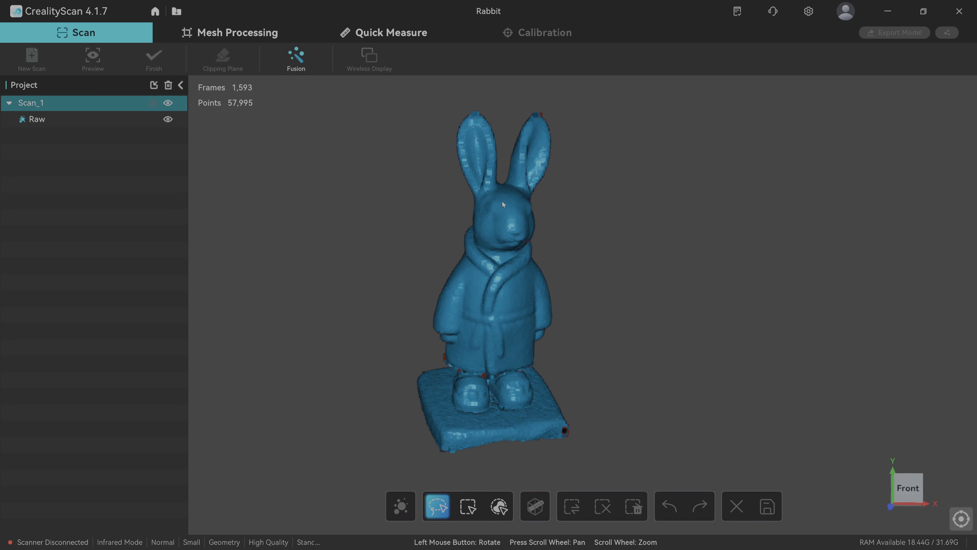
scroll(502, 201, "down", 2)
scroll(502, 201, "up", 10)
scroll(503, 201, "down", 5)
mouse_move(481, 407)
left_mouse_down()
mouse_move(517, 403)
mouse_move(470, 400)
left_mouse_up()
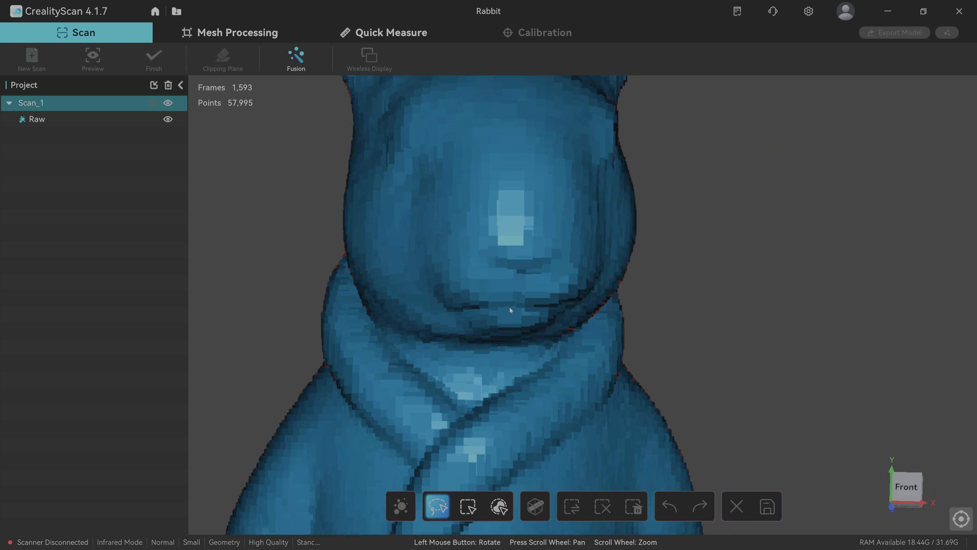
scroll(510, 310, "down", 8)
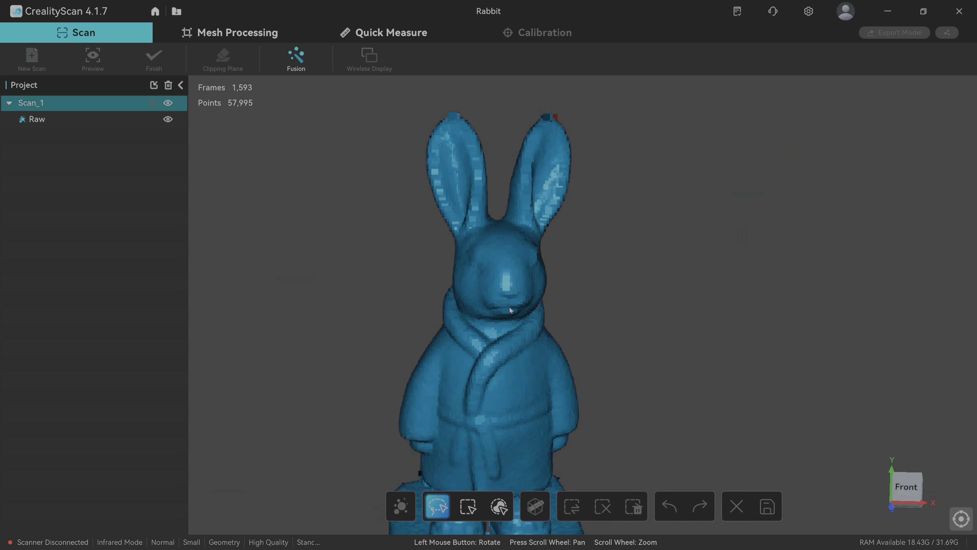
scroll(498, 404, "up", 10)
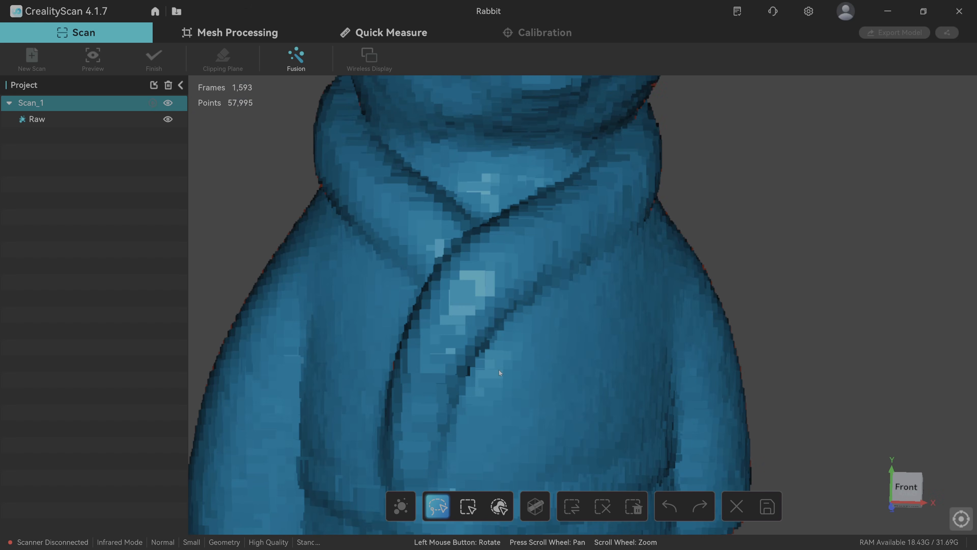
scroll(500, 370, "up", 3)
scroll(501, 370, "down", 7)
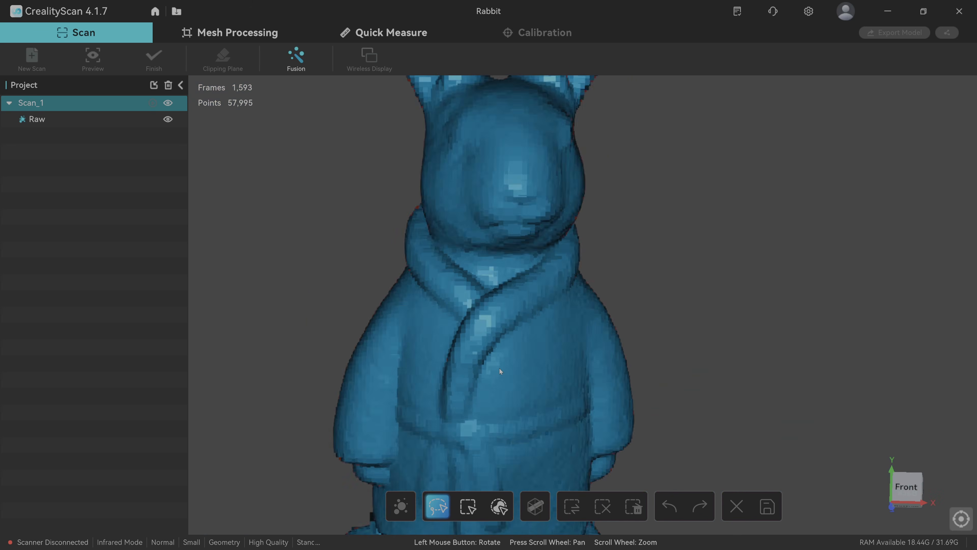
- Examine the raw scan's robe hem, feet and base up close, and the whole figure from the front
scroll(500, 370, "down", 10)
left_click_drag(499, 369, 510, 310)
scroll(511, 311, "down", 4)
scroll(497, 401, "up", 10)
left_click_drag(509, 356, 528, 416)
scroll(559, 338, "up", 5)
left_click_drag(540, 263, 840, 355)
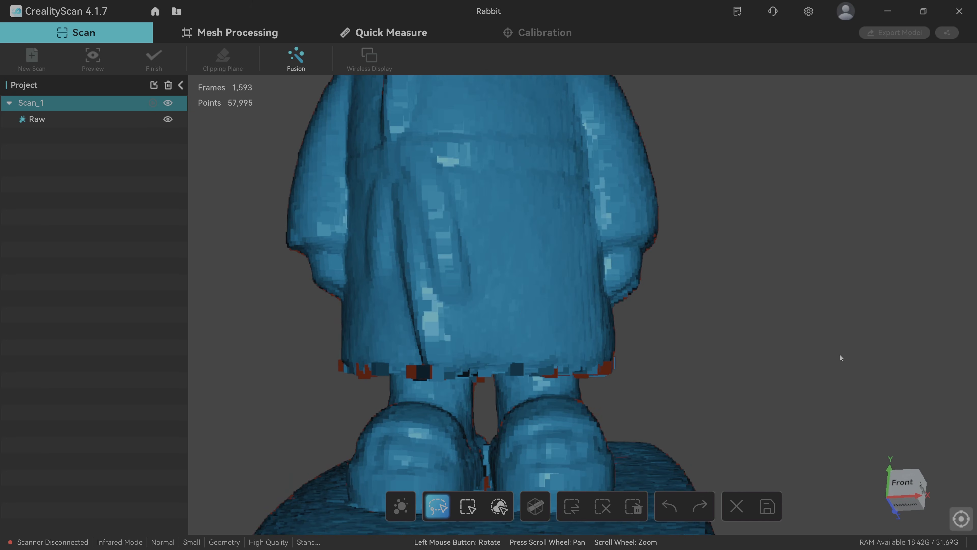
scroll(523, 313, "down", 8)
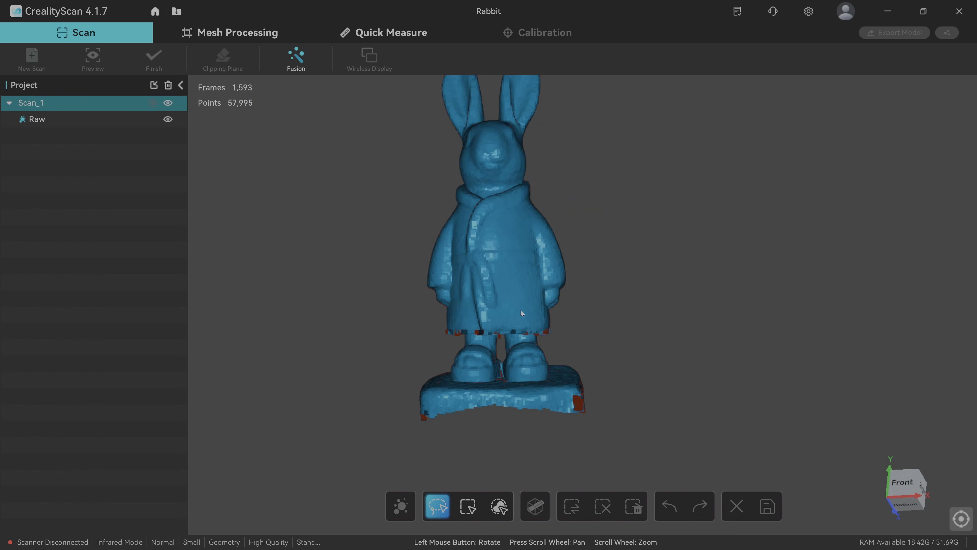
left_click_drag(513, 260, 536, 323)
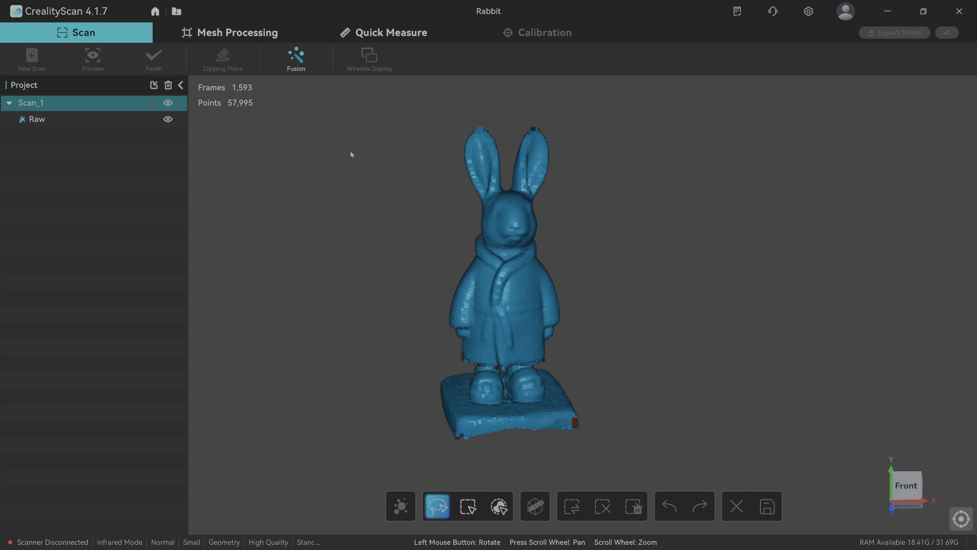
left_click(214, 37)
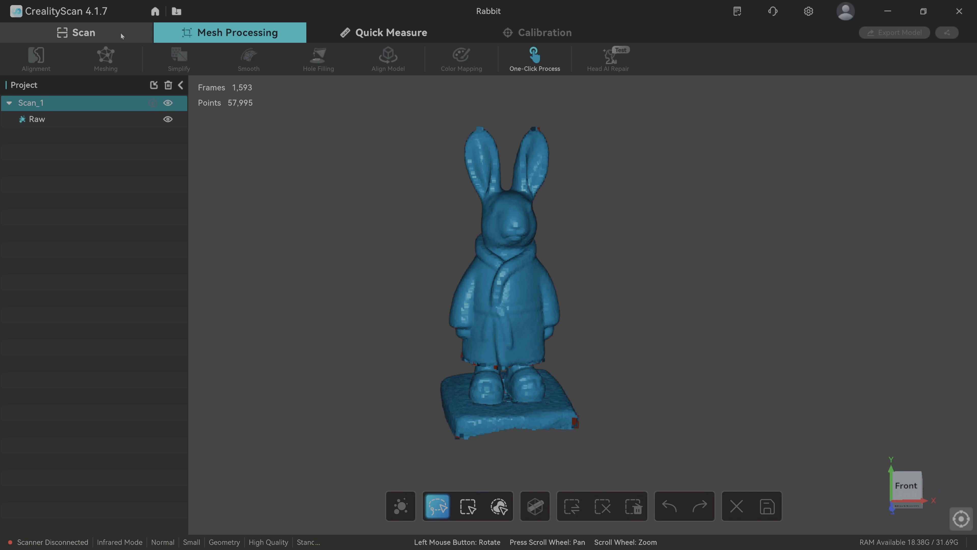
left_click(122, 36)
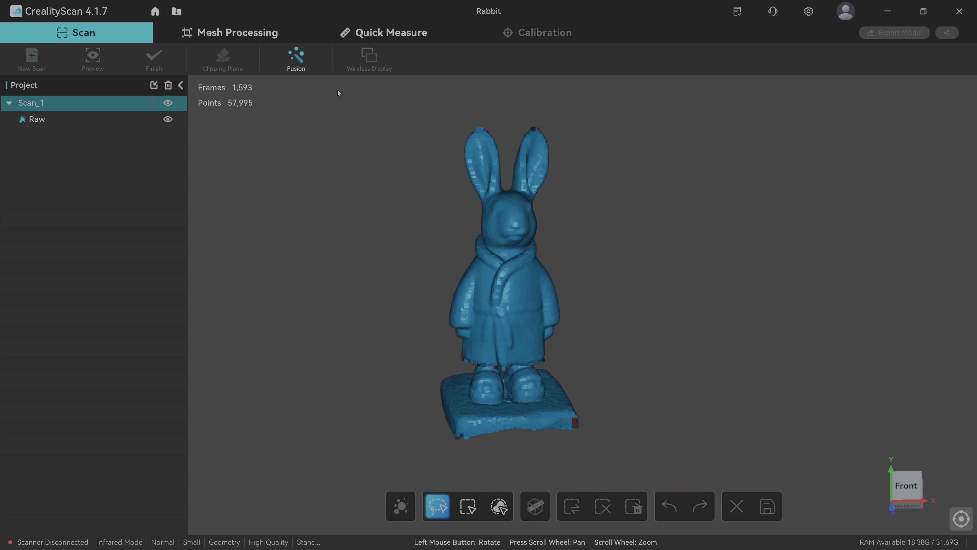
- Fuse the raw rabbit scan at a resolution of 0.1 mm
left_click(295, 60)
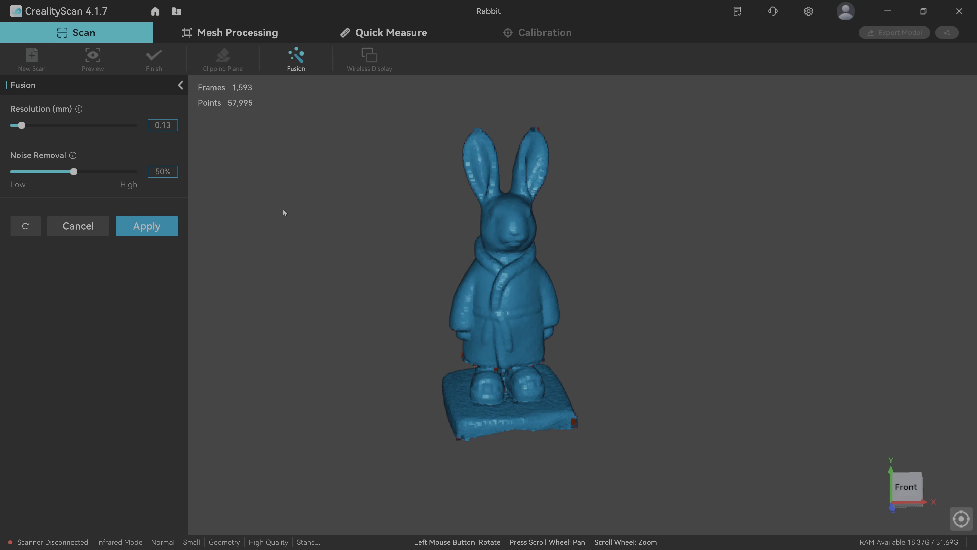
left_click_drag(21, 126, 12, 126)
left_click_drag(491, 304, 474, 274)
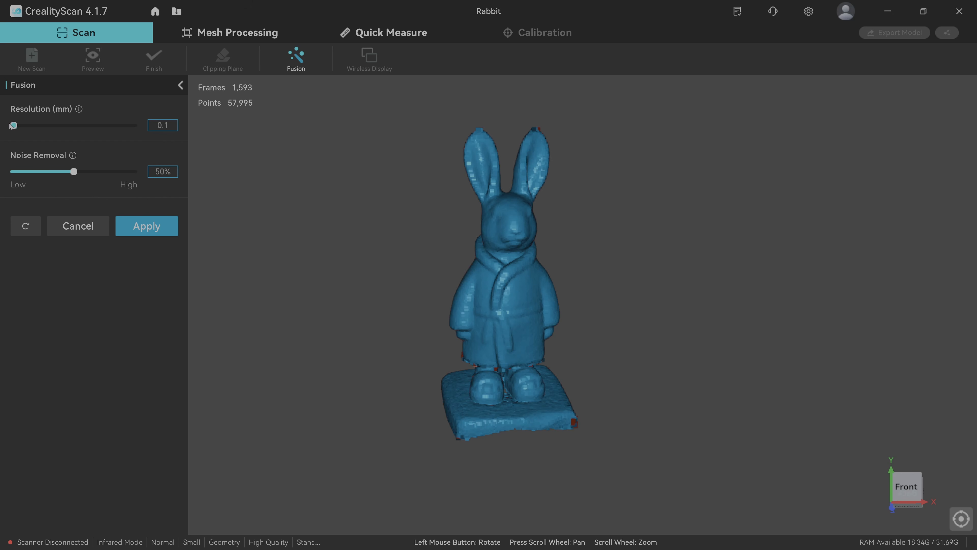
mouse_move(72, 156)
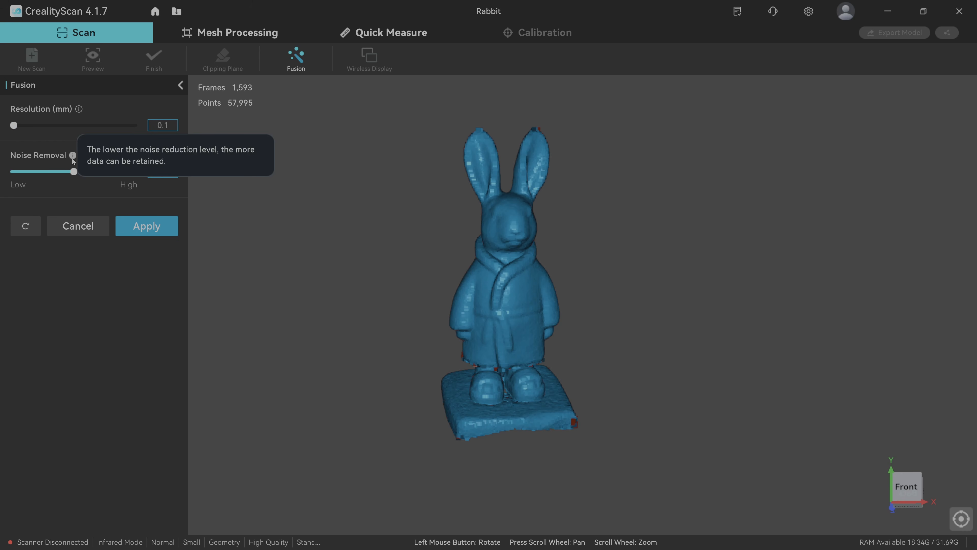
scroll(290, 245, "up", 1)
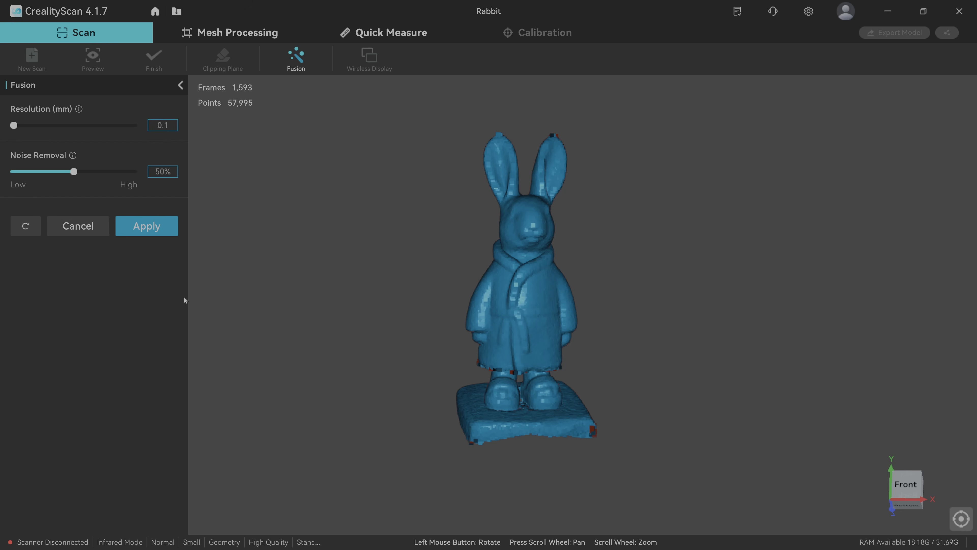
left_click(148, 229)
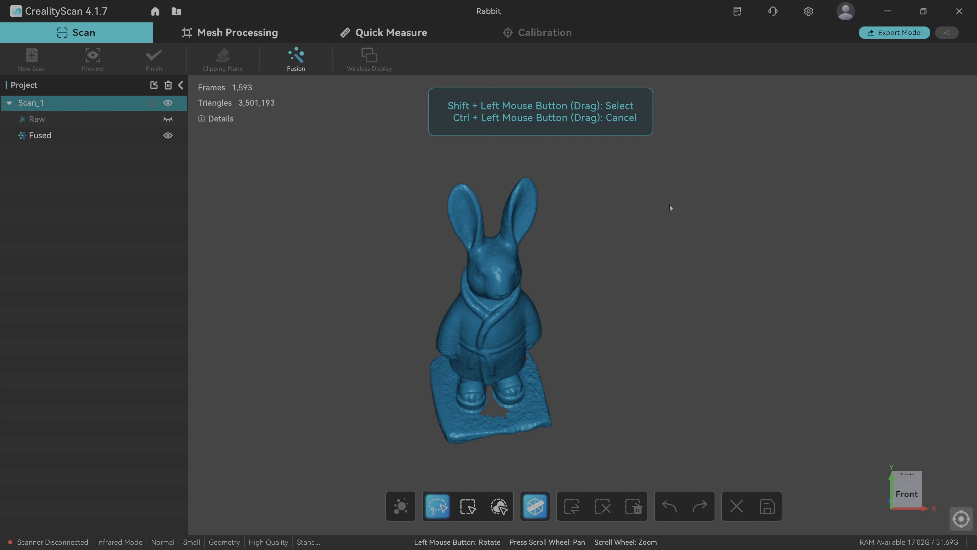
- Examine the surface detail of the fused rabbit from all sides
left_click_drag(670, 207, 635, 323)
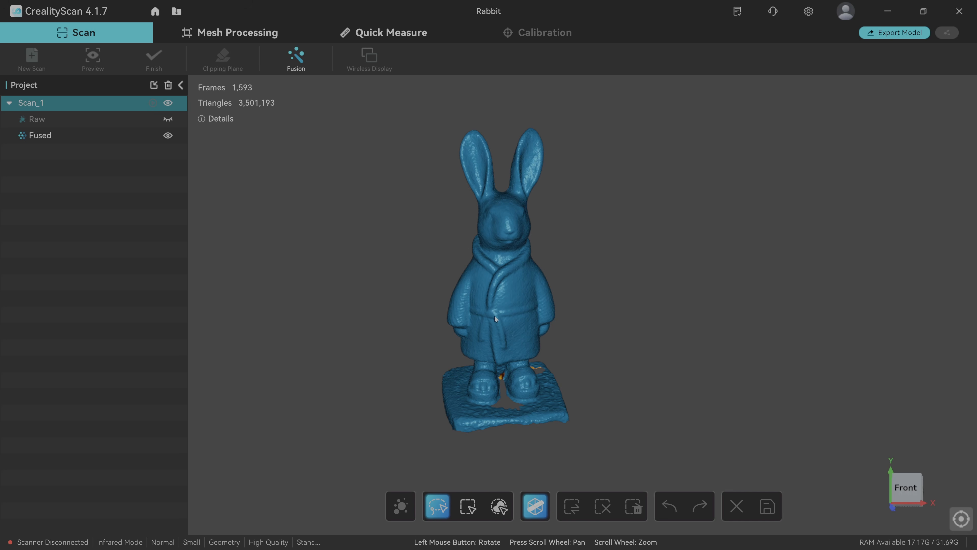
scroll(495, 317, "up", 1)
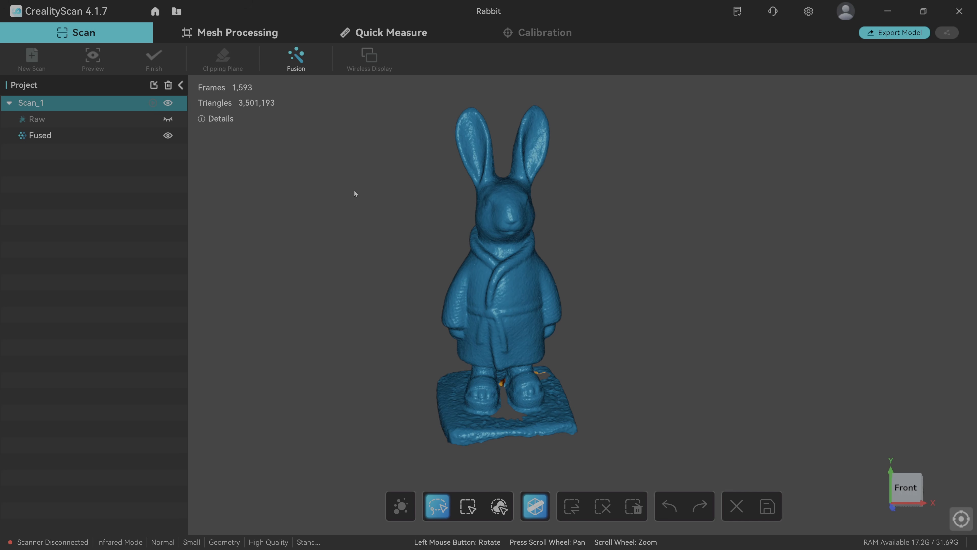
scroll(489, 330, "up", 5)
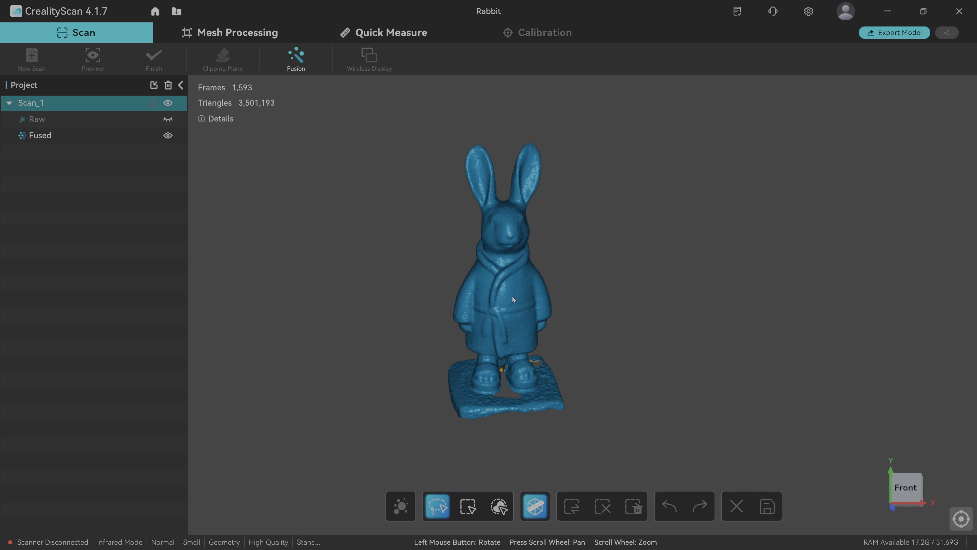
left_click_drag(488, 331, 551, 322)
scroll(474, 336, "down", 5)
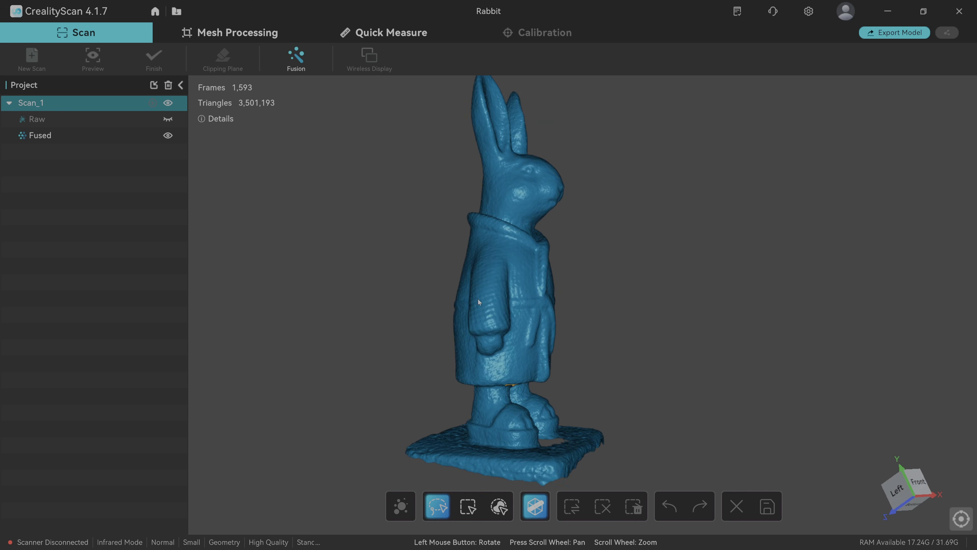
left_click_drag(480, 297, 573, 295)
left_click_drag(491, 327, 565, 322)
left_click_drag(479, 326, 613, 326)
left_click_drag(441, 341, 580, 356)
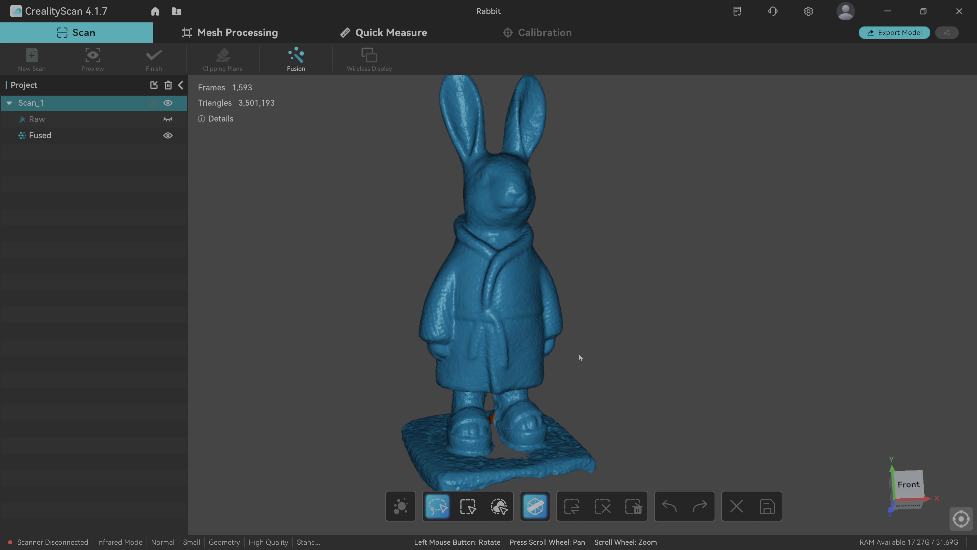
- Export the fused rabbit model to the Desktop under the file name Fused 0-1
left_click(895, 33)
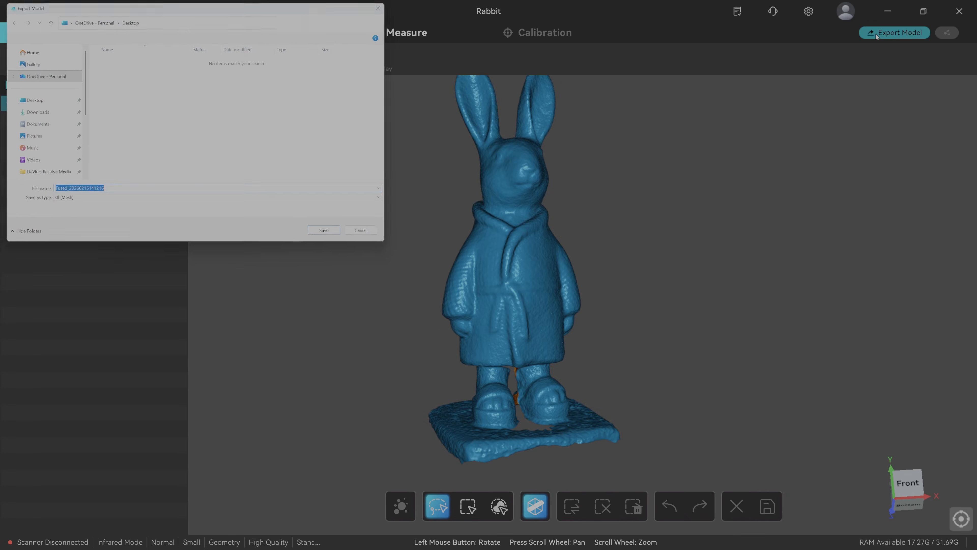
type("Fused 0-1")
left_click(175, 200)
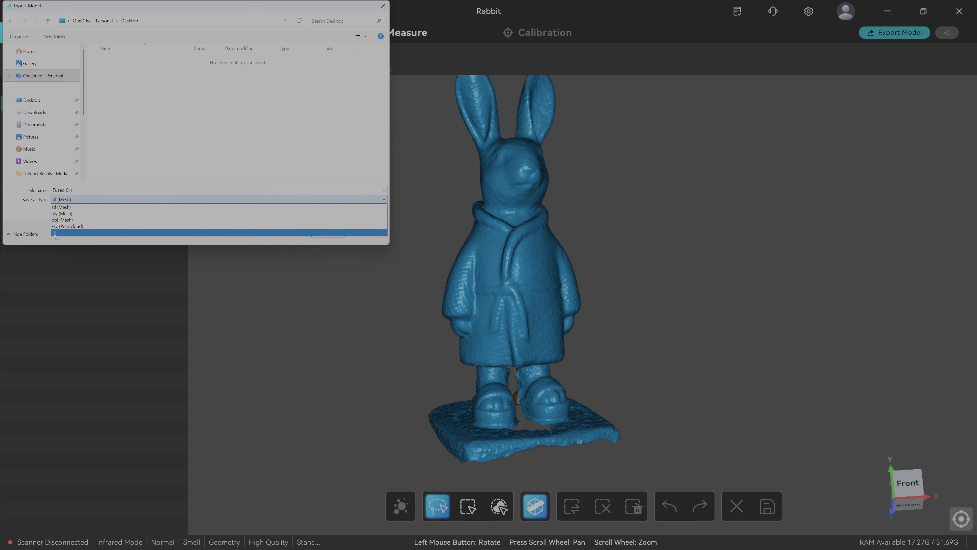
left_click(73, 226)
left_click(328, 234)
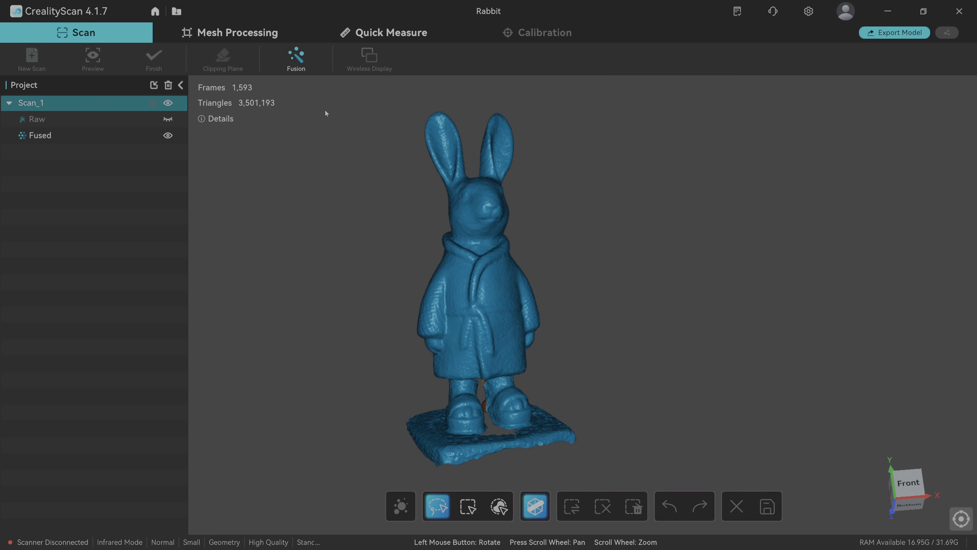
- Fuse the rabbit scan again at a coarser resolution of 0.5 mm
left_click(296, 58)
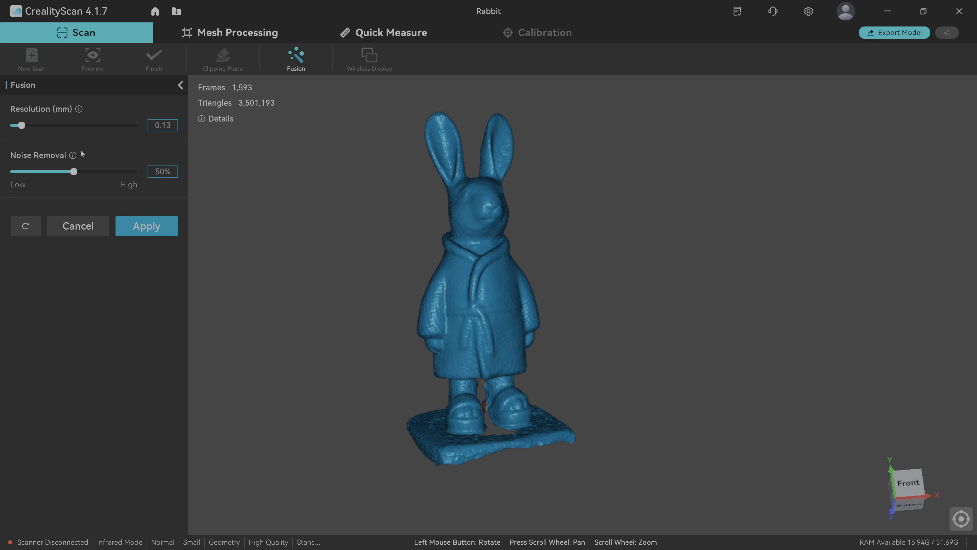
left_click_drag(24, 130, 138, 131)
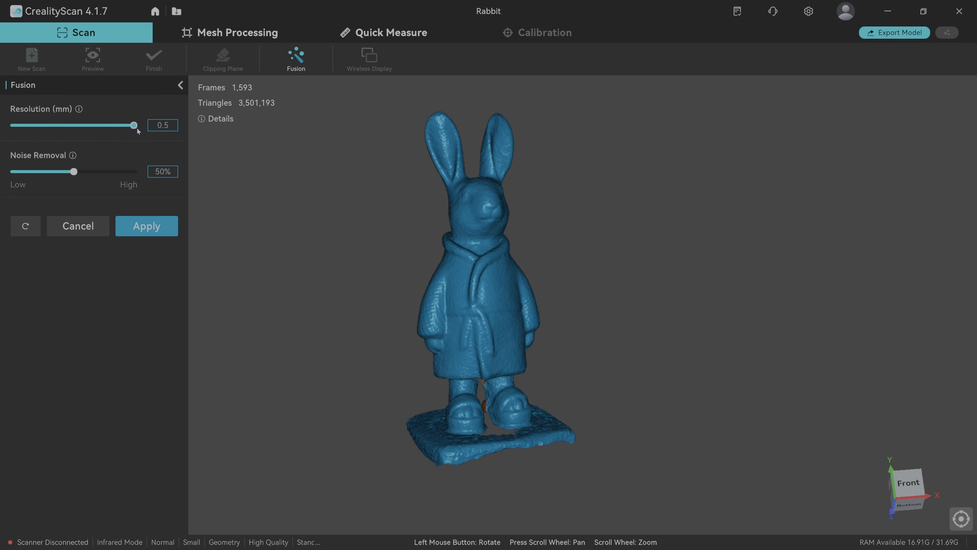
left_click_drag(515, 218, 464, 334)
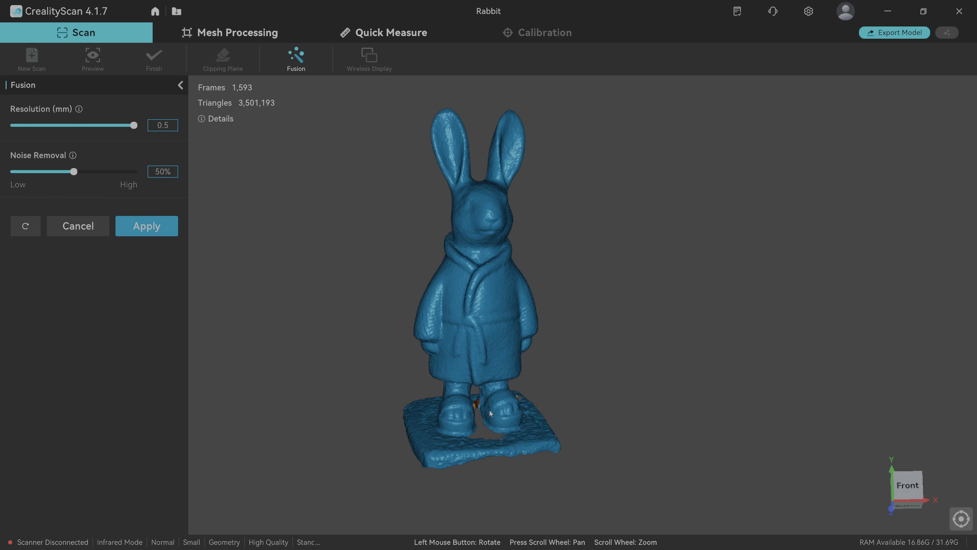
left_click_drag(490, 410, 471, 308)
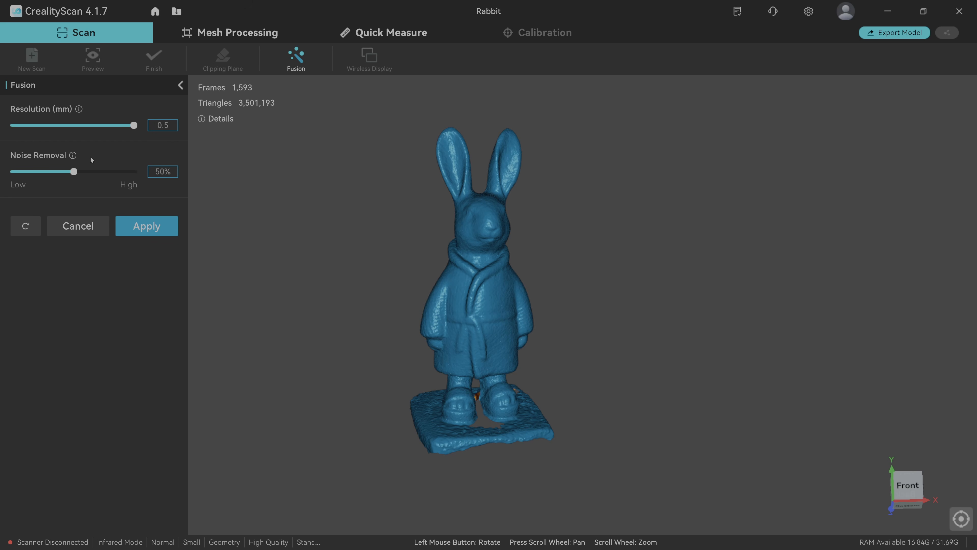
left_click(162, 226)
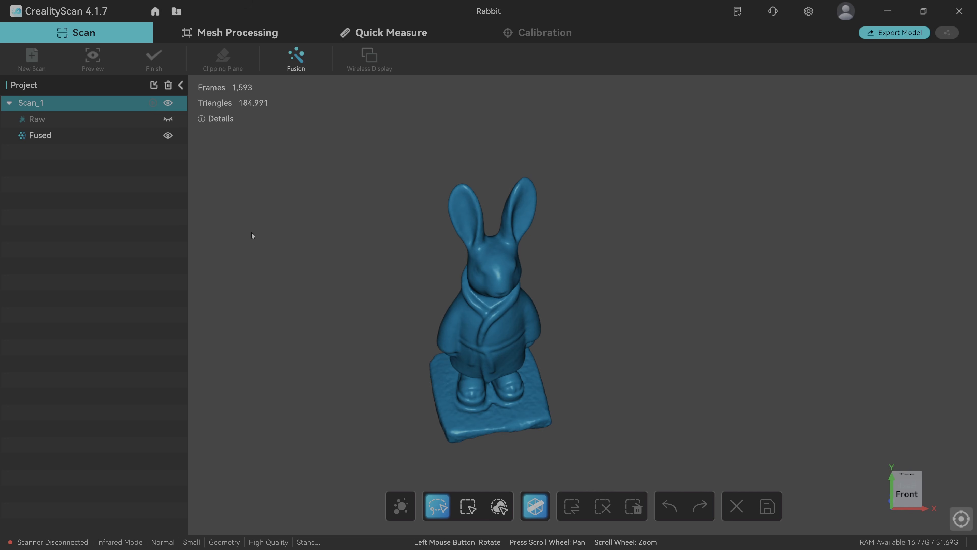
- Examine the surface detail of the rabbit fused at 0.5 mm, from its face down to the base
left_click_drag(442, 381, 473, 389)
scroll(505, 426, "up", 5)
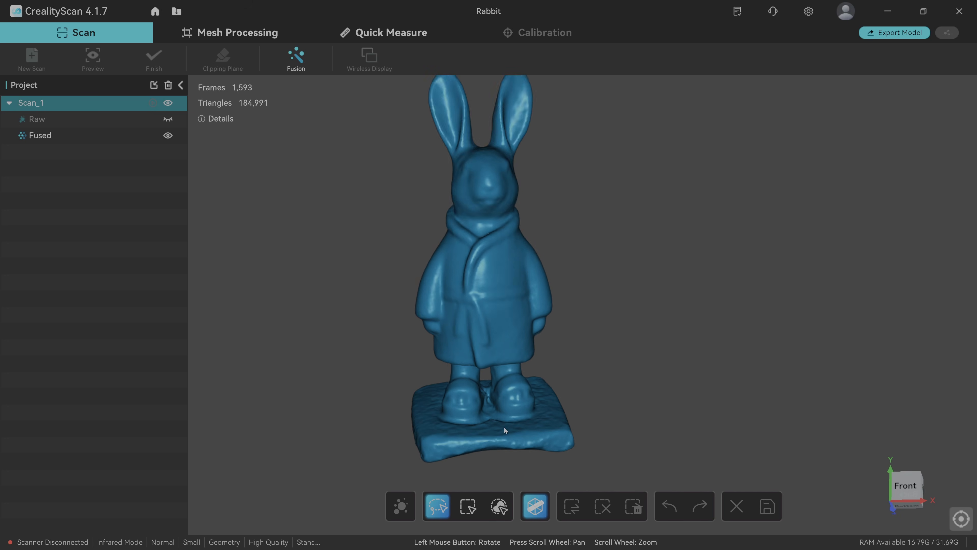
left_click_drag(473, 344, 342, 214)
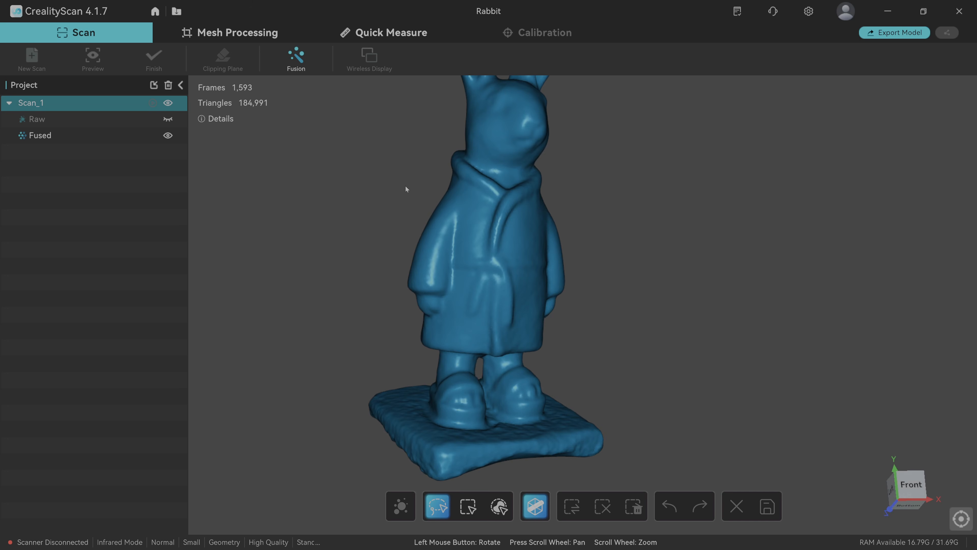
scroll(528, 212, "down", 4)
left_click_drag(528, 212, 496, 212)
middle_click_drag(505, 232, 513, 254)
- Export the coarser fused rabbit to the Desktop as an asc point cloud named Fused 0-5
left_click_drag(482, 327, 260, 180)
left_click(912, 32)
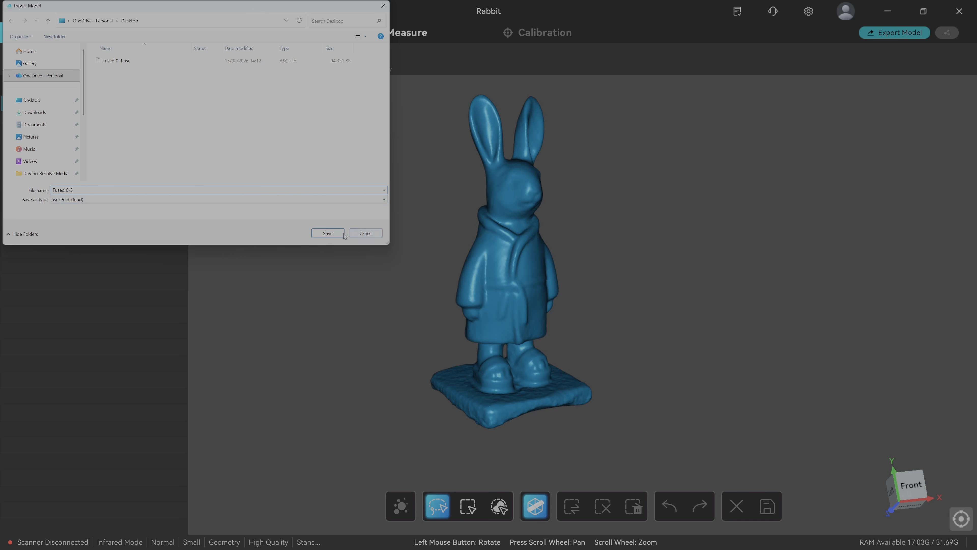
left_click(328, 233)
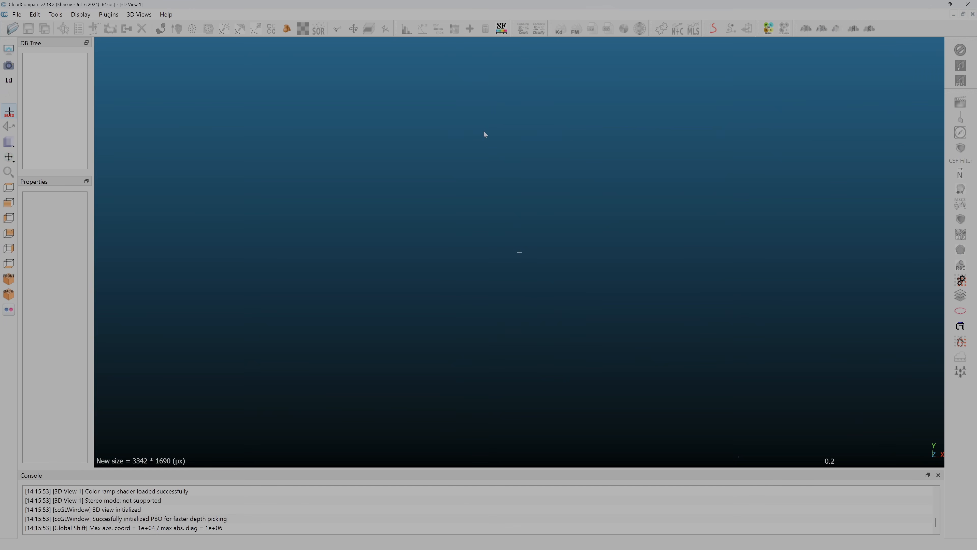
- Switch to CloudCompare and load Fused 0-1.asc and Fused 0-5.asc in two side-by-side windows
key("ctrl+o")
left_click(148, 70)
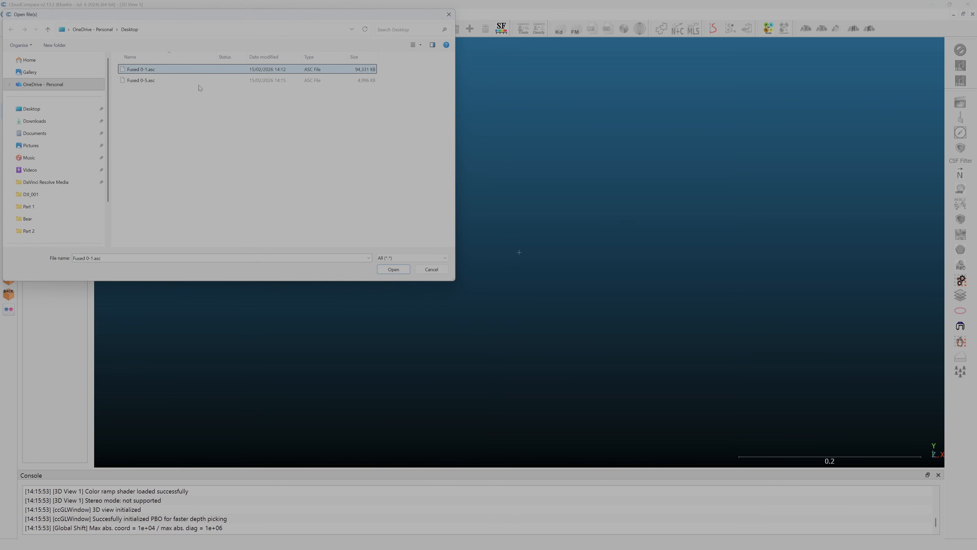
left_click(391, 271)
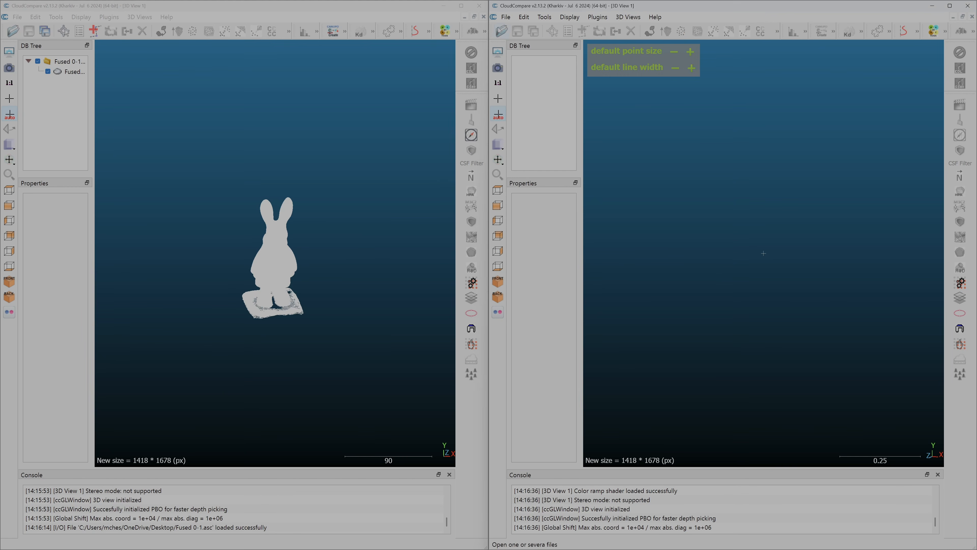
left_click(502, 31)
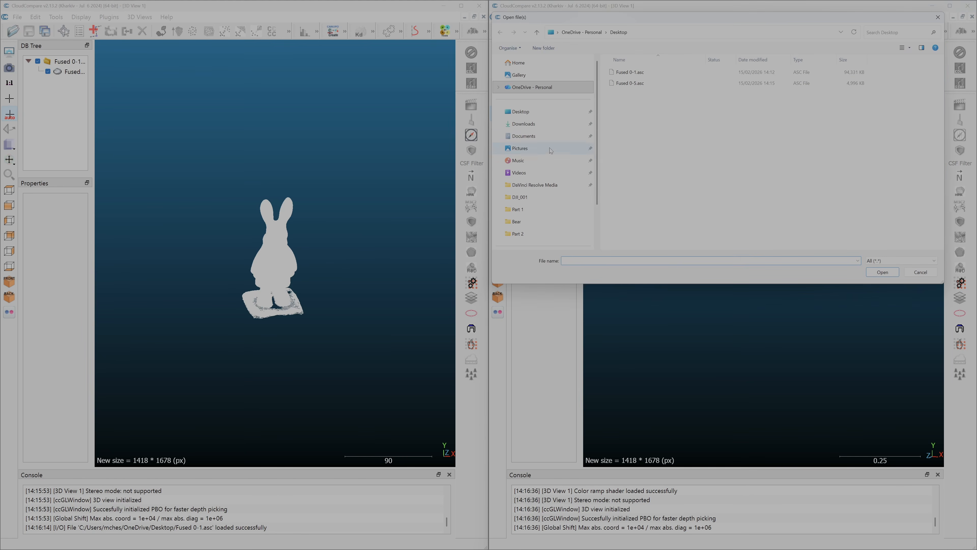
double_click(639, 85)
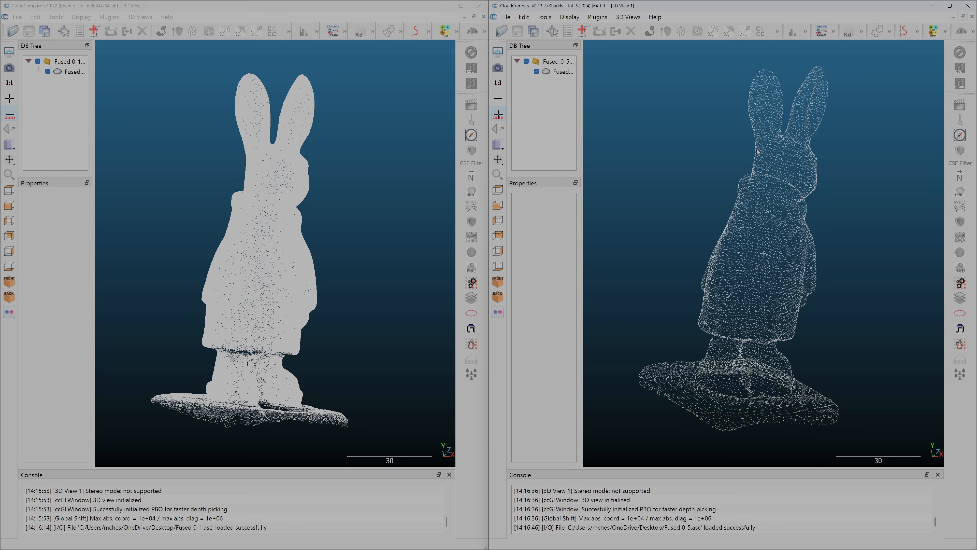
- Examine the point spacing of the Fused 0-5 cloud up close around the rabbit's head and ears
left_click(797, 193)
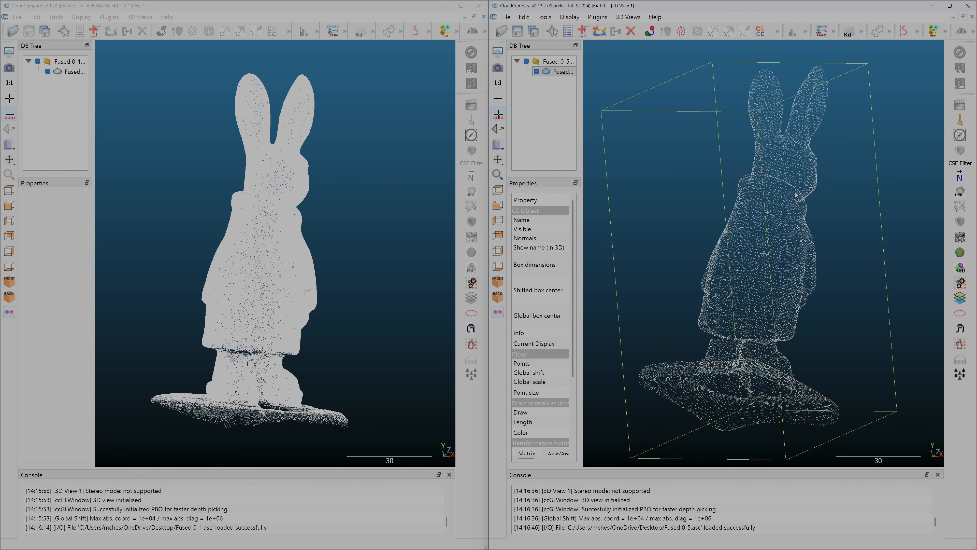
scroll(795, 194, "up", 5)
scroll(793, 194, "up", 5)
scroll(793, 194, "up", 5)
scroll(792, 197, "up", 5)
scroll(792, 197, "down", 6)
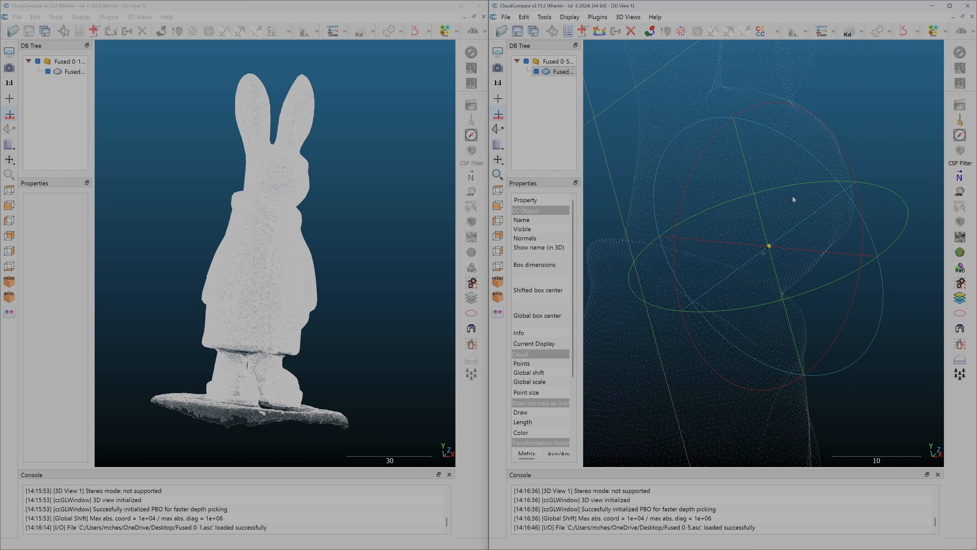
scroll(792, 196, "down", 5)
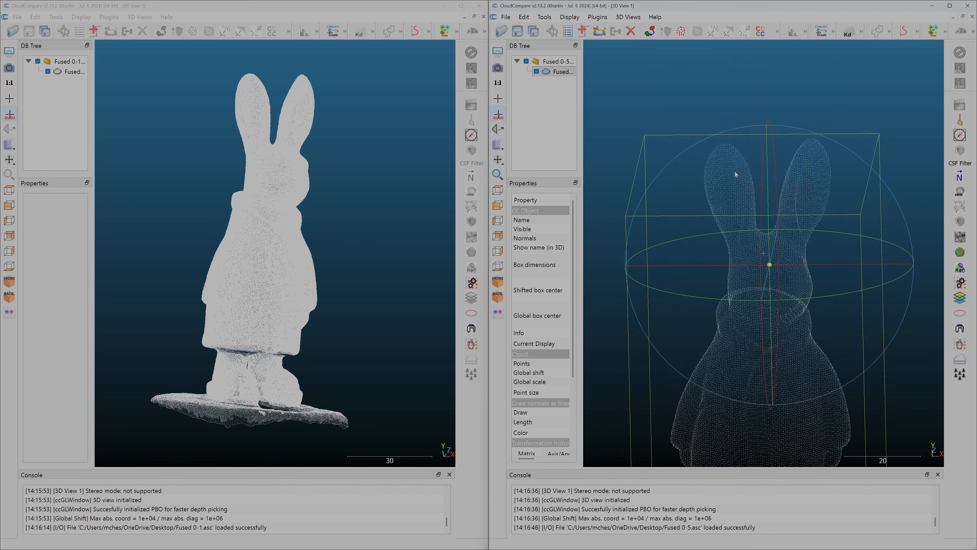
scroll(736, 175, "up", 5)
scroll(670, 200, "up", 4)
scroll(671, 187, "up", 2)
- Examine the point density of the Fused 0-1 cloud up close at the tip of the rabbit's ear
left_click(242, 138)
left_click_drag(243, 138, 245, 160)
scroll(263, 141, "up", 8)
scroll(244, 133, "up", 5)
scroll(227, 156, "up", 7)
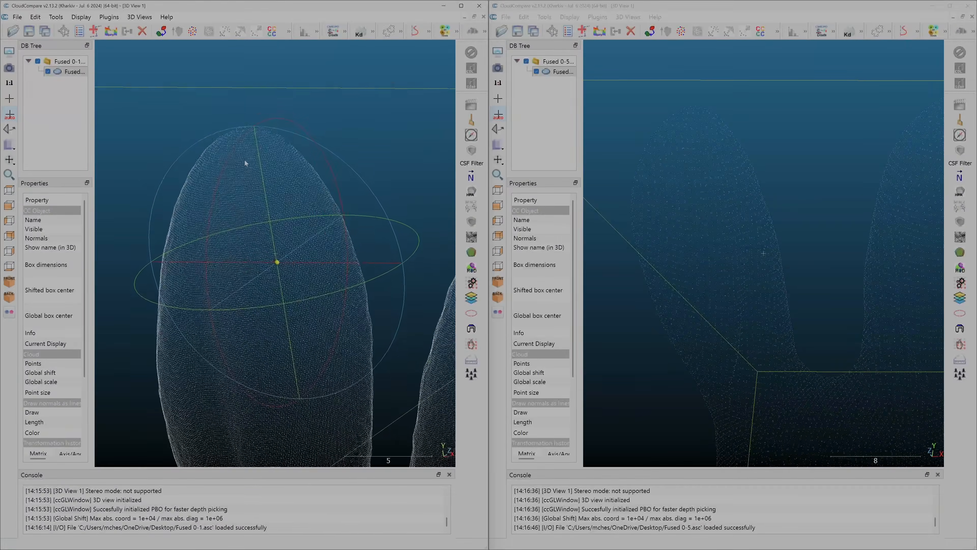
scroll(245, 161, "up", 6)
scroll(244, 160, "up", 2)
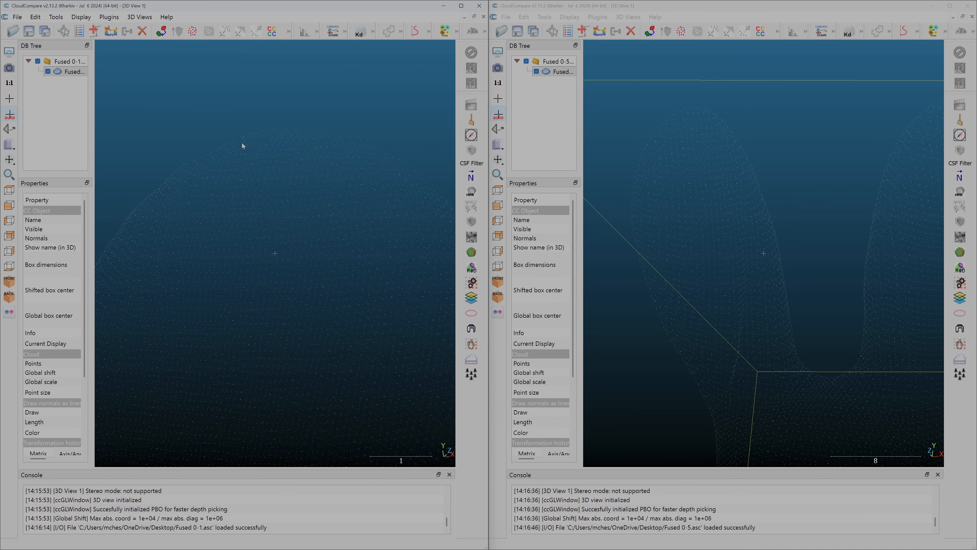
left_click_drag(253, 155, 282, 175)
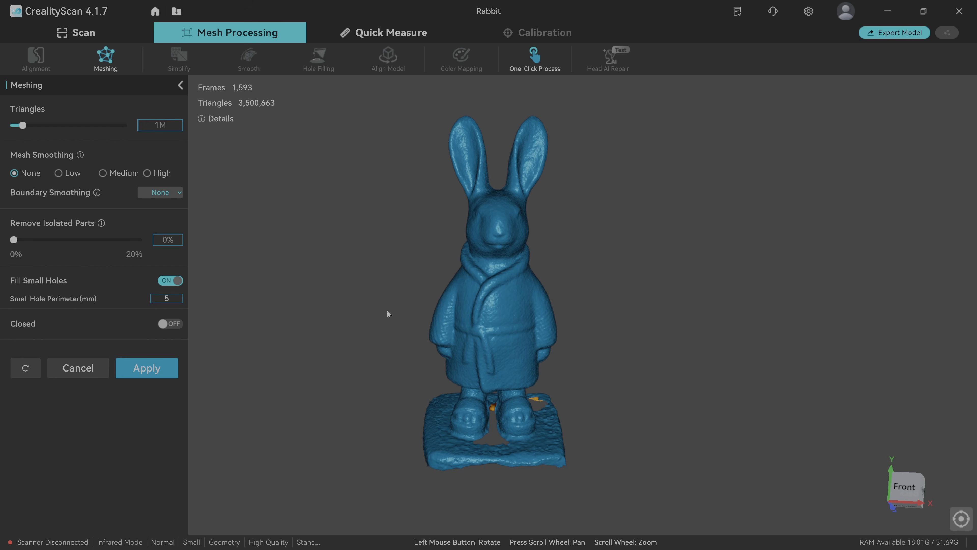
- Set the triangle count for meshing the fused rabbit to 10M
left_click_drag(565, 501, 556, 442)
left_click_drag(565, 501, 597, 499)
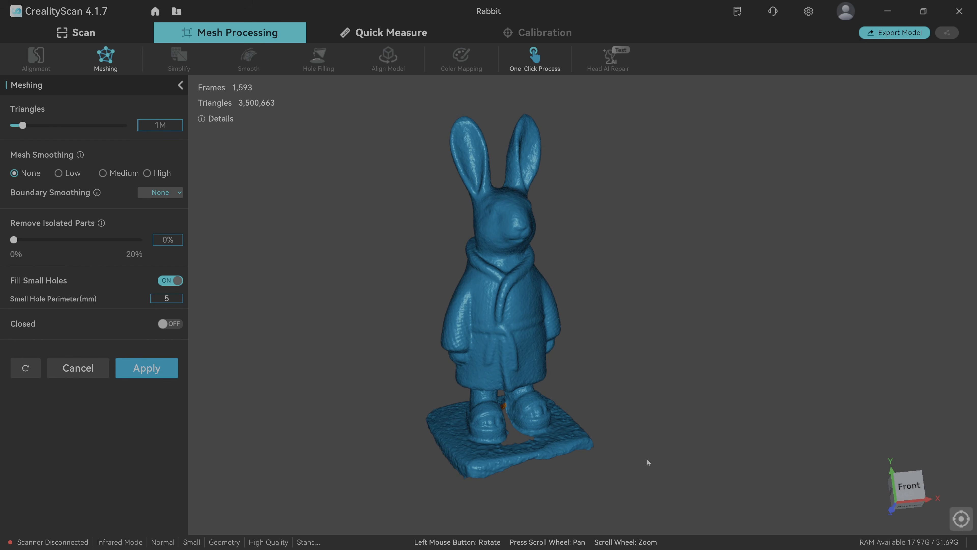
left_click_drag(22, 126, 175, 141)
scroll(637, 396, "up", 2)
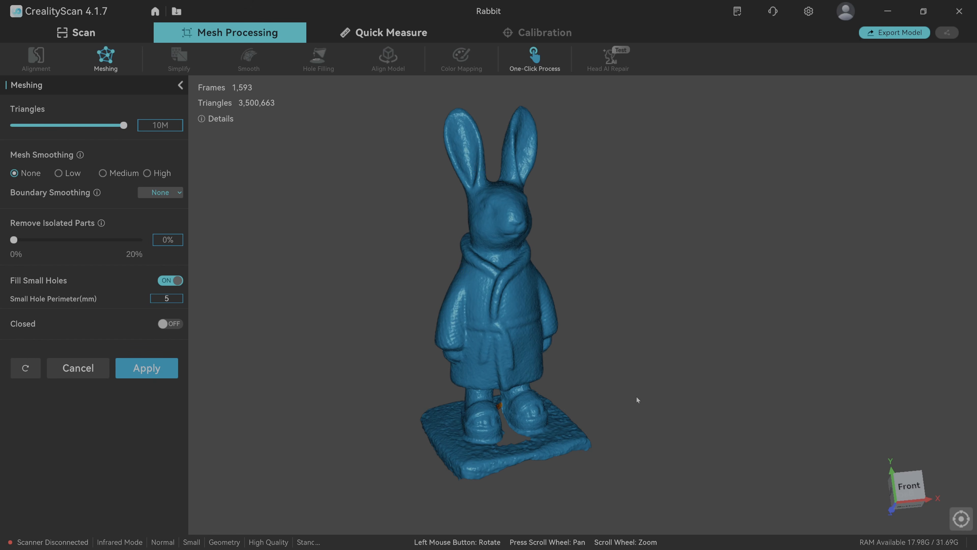
middle_click_drag(639, 395, 639, 403)
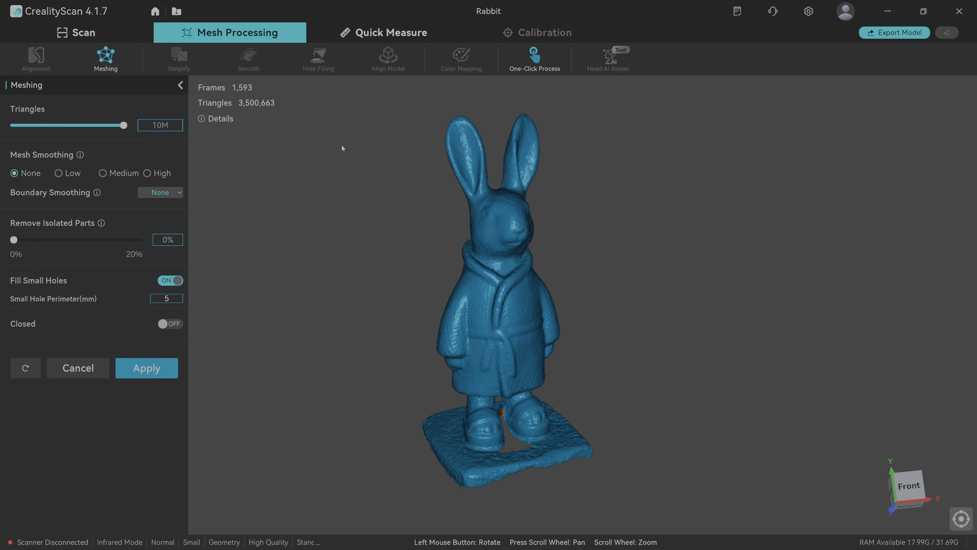
- Set the meshing triangle count to 1M and generate the mesh from the finely fused rabbit
left_click_drag(123, 126, 23, 135)
left_click(142, 129)
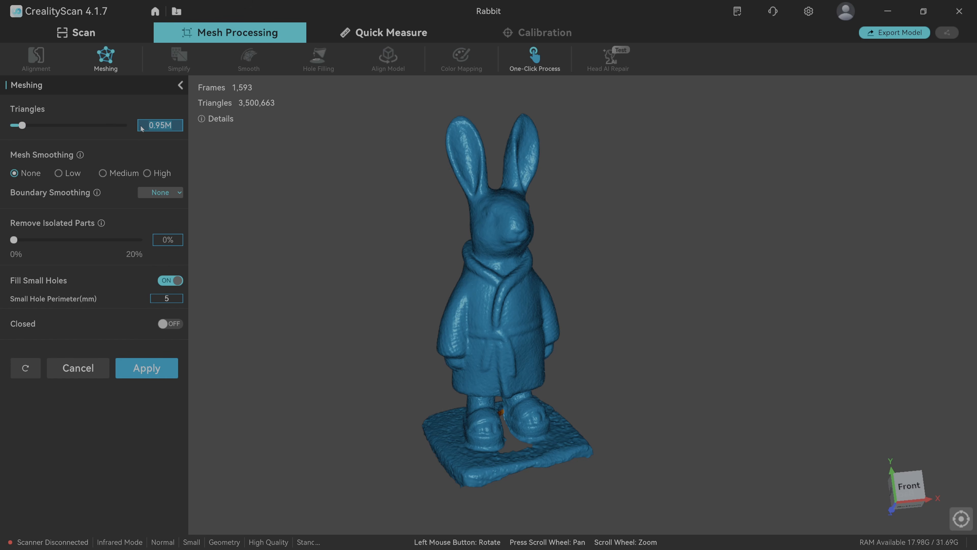
type("1")
key("Return")
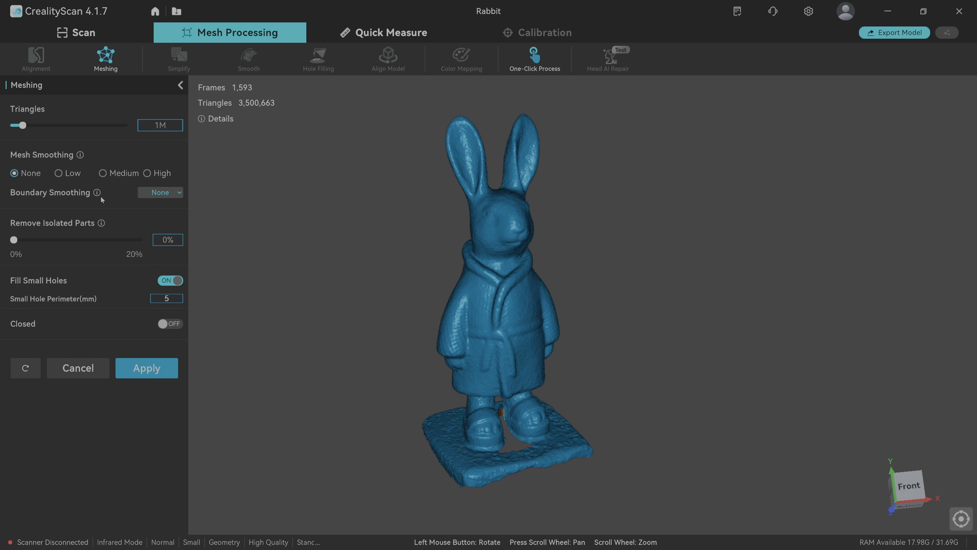
mouse_move(97, 194)
left_click_drag(280, 220, 280, 216)
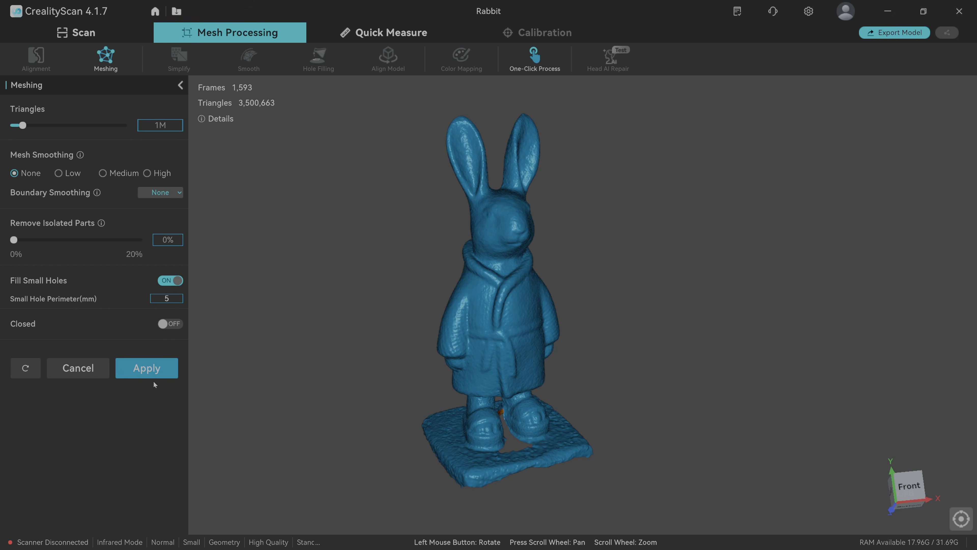
left_click(157, 370)
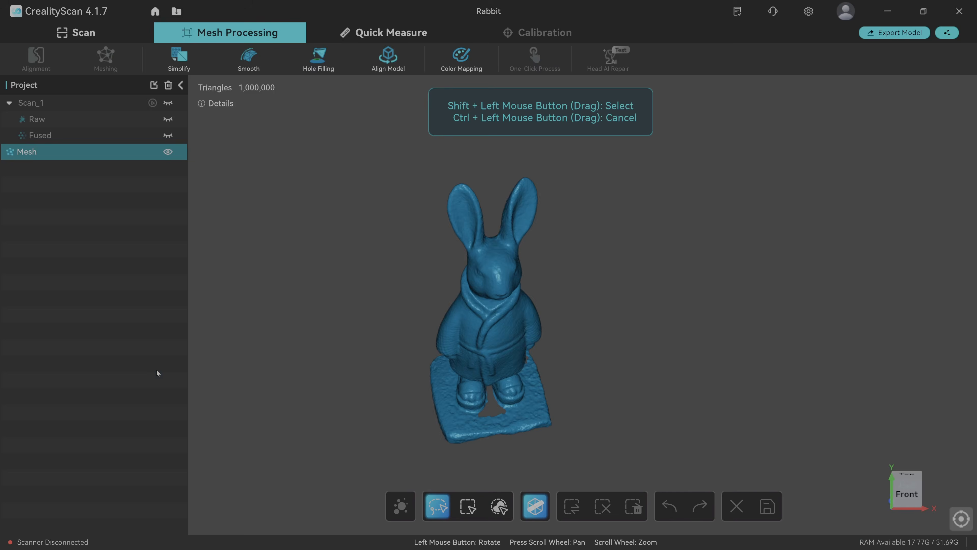
- Examine the surface texture of the new rabbit mesh up close and from several sides
scroll(490, 319, "up", 5)
left_click_drag(457, 360, 652, 372)
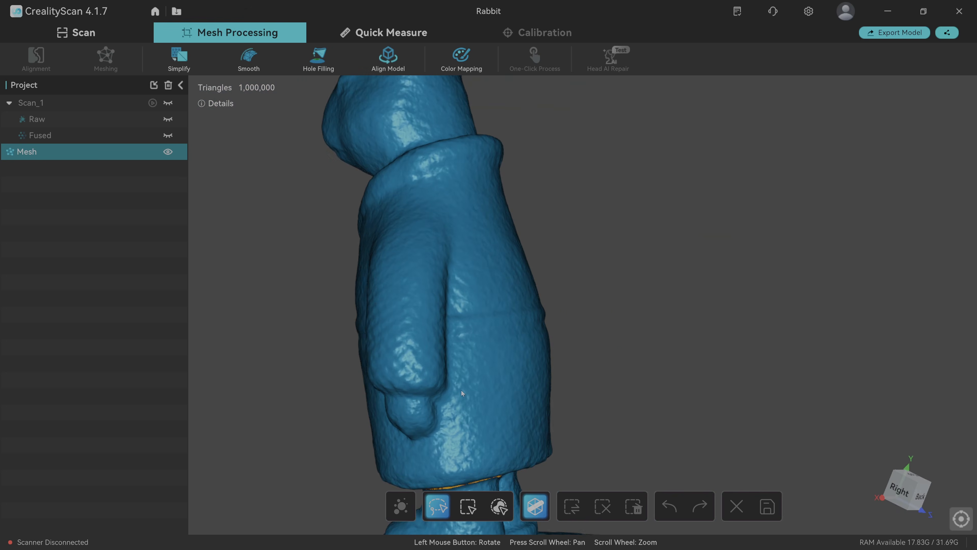
left_click_drag(462, 390, 612, 380)
scroll(524, 385, "down", 5)
left_click_drag(524, 386, 556, 433)
middle_click_drag(557, 433, 577, 391)
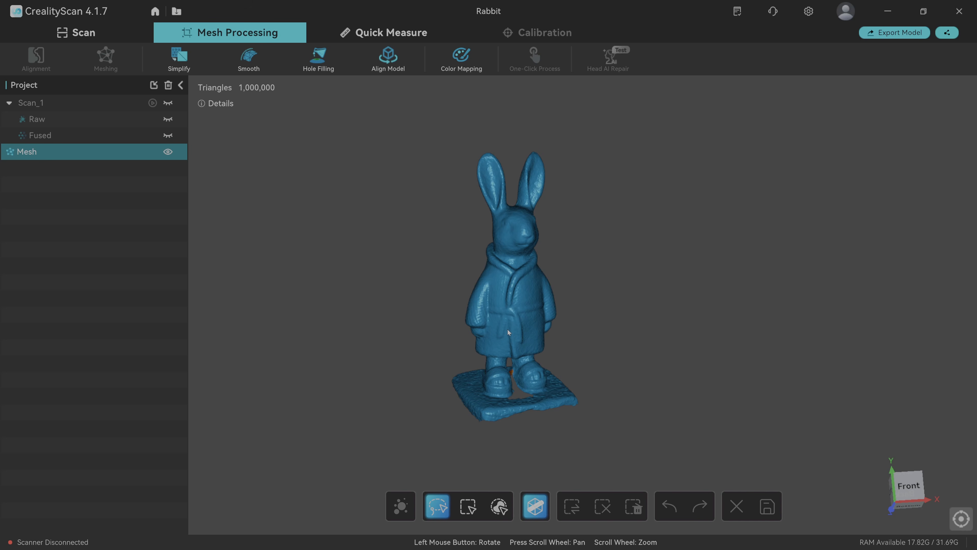
mouse_move(585, 428)
left_mouse_down()
mouse_move(647, 414)
mouse_move(581, 404)
mouse_move(574, 428)
left_mouse_up()
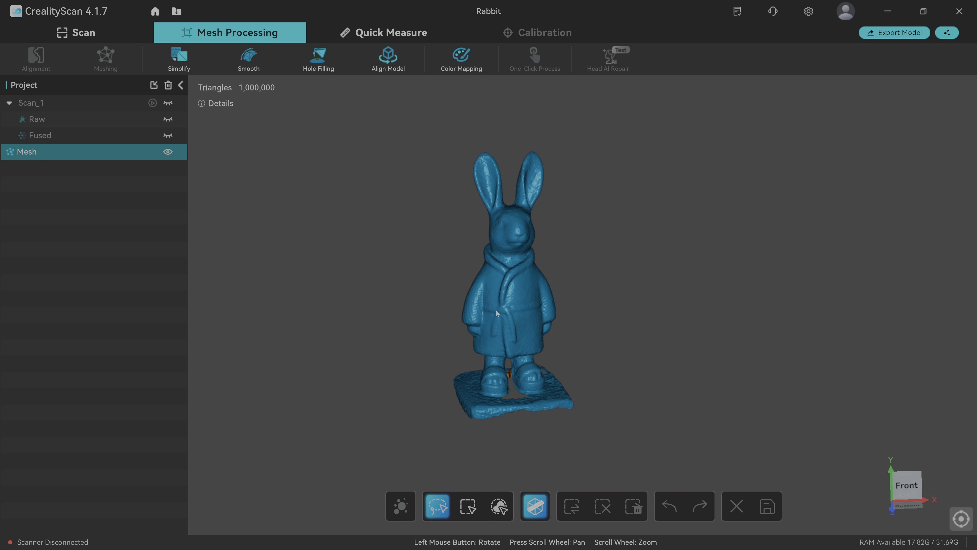
left_click_drag(625, 326, 570, 305)
- Export the rabbit mesh to the Desktop as an STL file named Mesh 0-1
left_click(901, 32)
left_click_drag(391, 255, 474, 327)
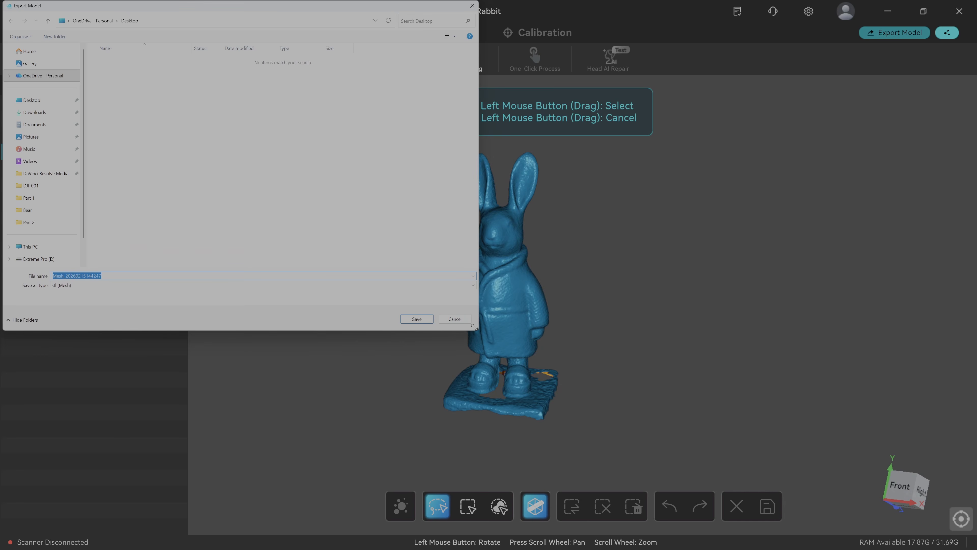
left_click_drag(154, 5, 201, 74)
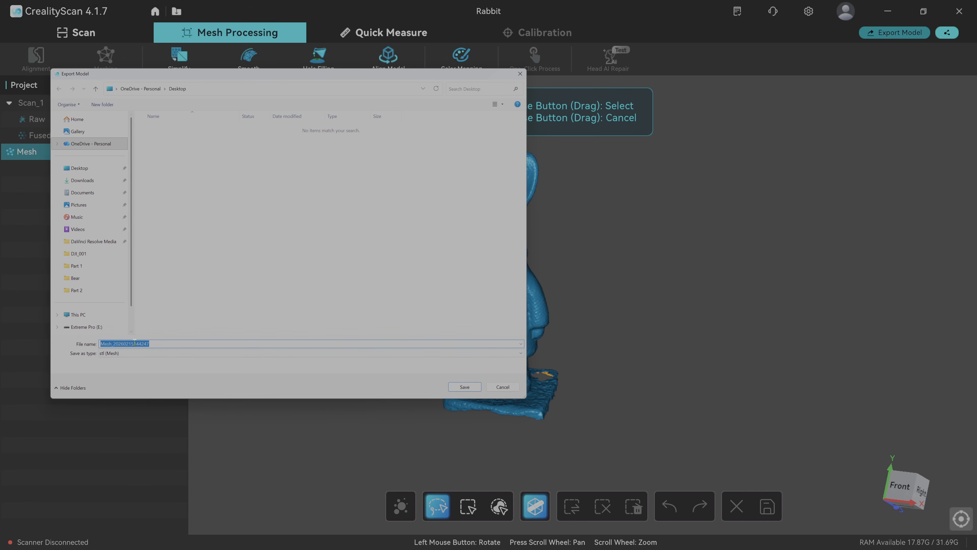
left_click(161, 344)
left_click_drag(111, 343, 219, 358)
type("0-1")
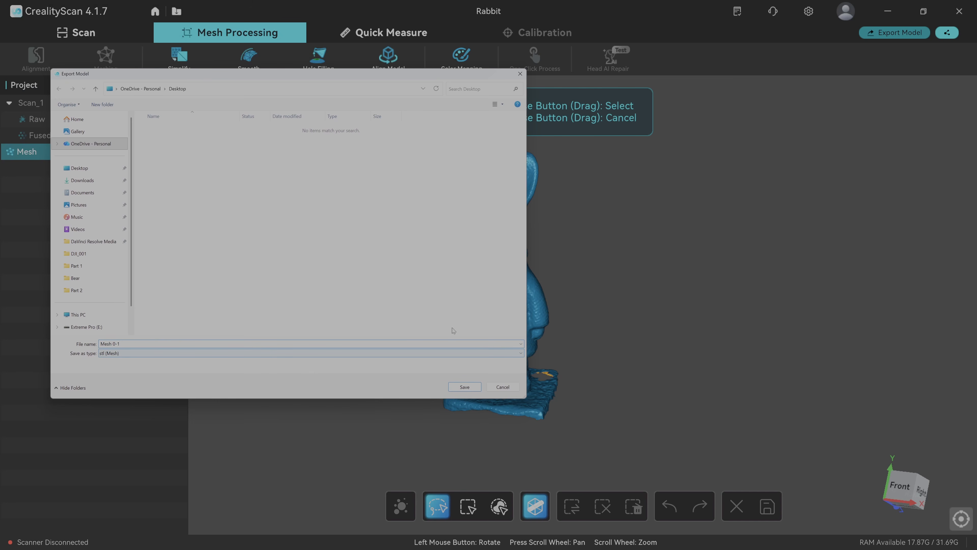
key("Return")
- Delete the rabbit mesh from the project and fuse Scan_1 again at the coarser 0.5 mm resolution
left_click(169, 85)
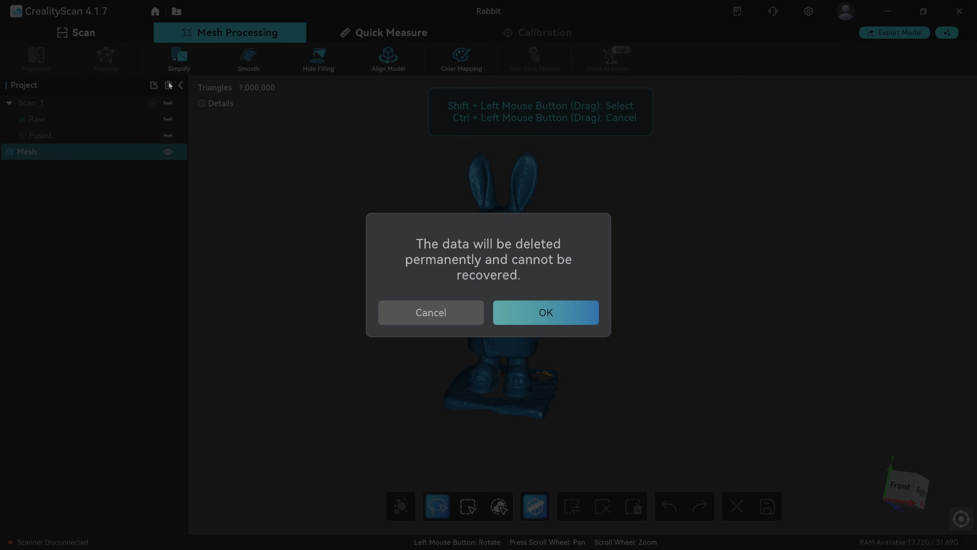
key("Return")
left_click(51, 103)
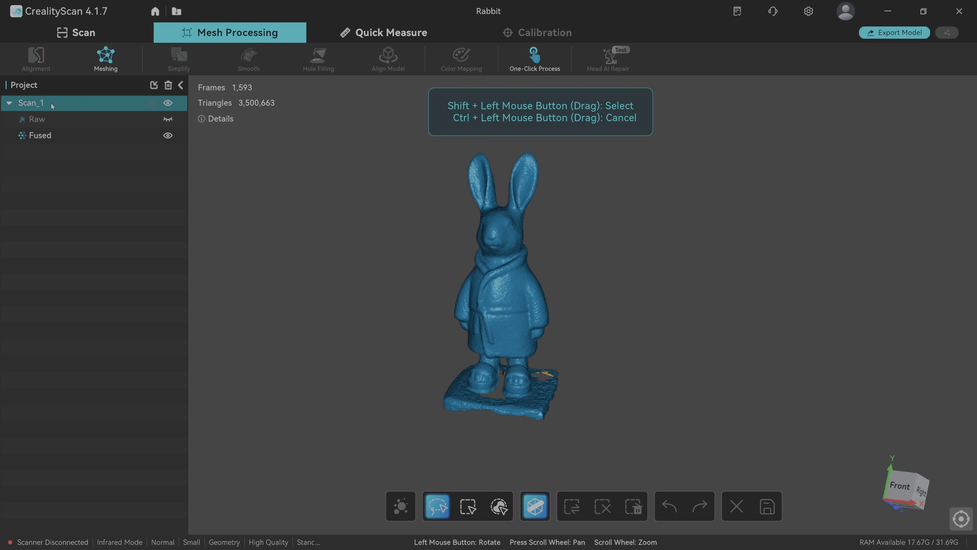
left_click(103, 69)
left_click(142, 224)
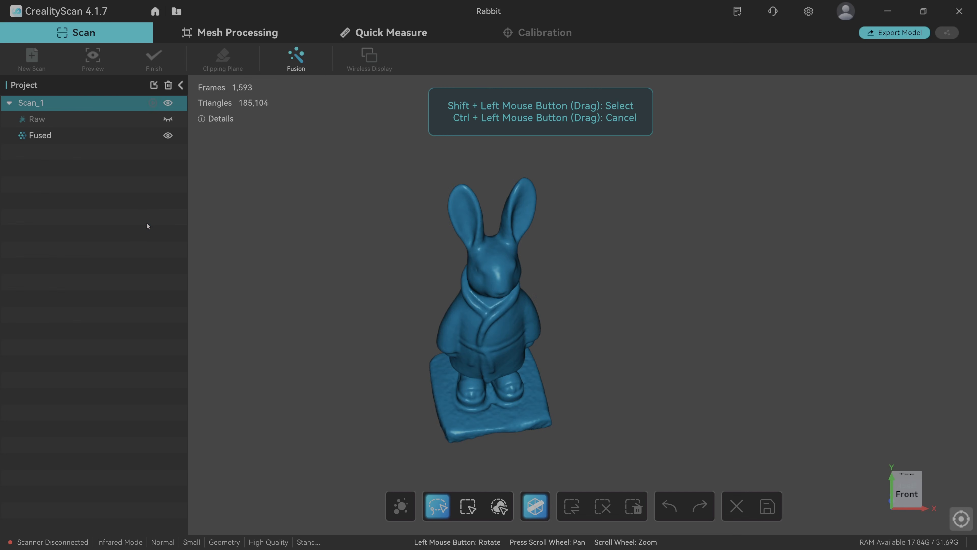
- Generate a mesh from the coarsely fused rabbit with the triangle count at 1M and no smoothing
left_click_drag(512, 347, 499, 323)
left_click(230, 33)
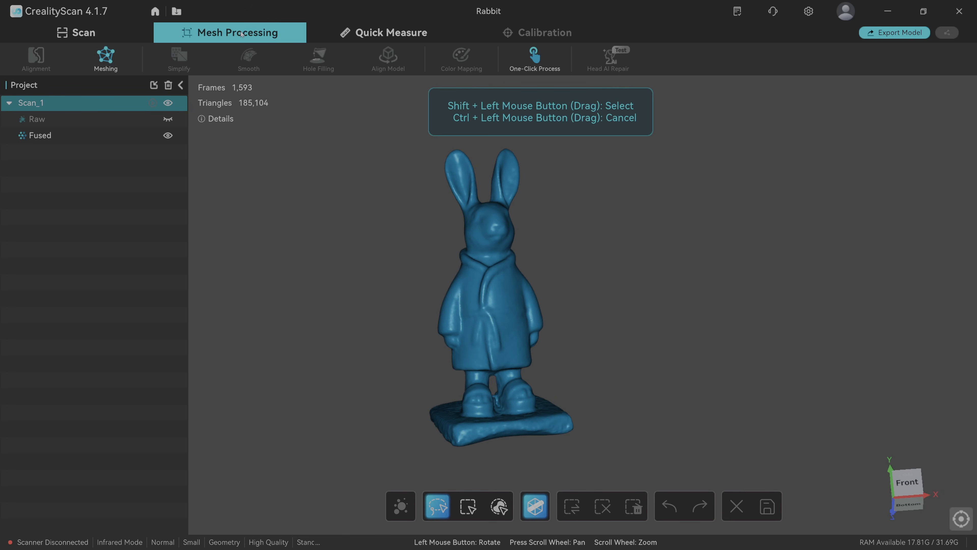
left_click(109, 59)
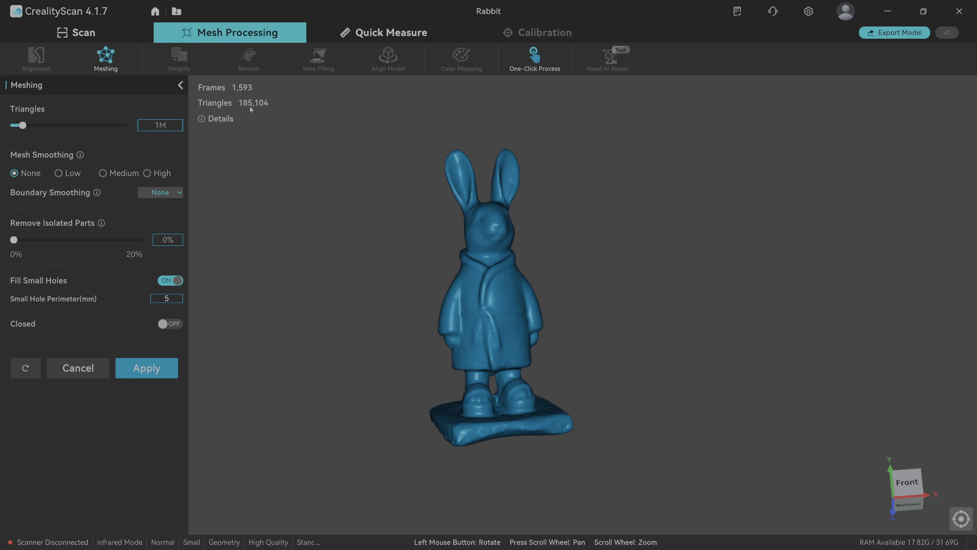
left_click_drag(496, 219, 500, 235)
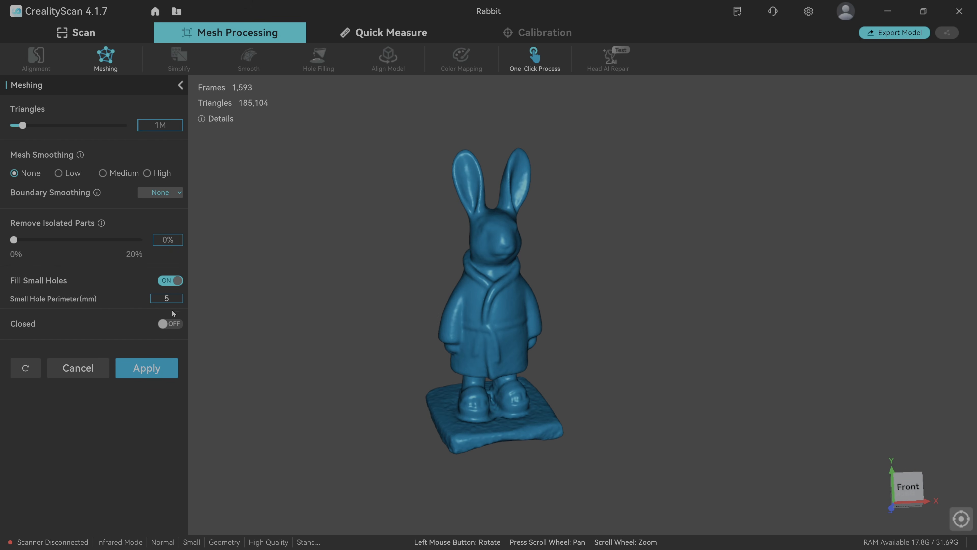
left_click(167, 364)
- Examine the surface smoothness of the coarsely fused rabbit mesh up close, including the robe, shoes and base
left_click_drag(329, 215, 332, 238)
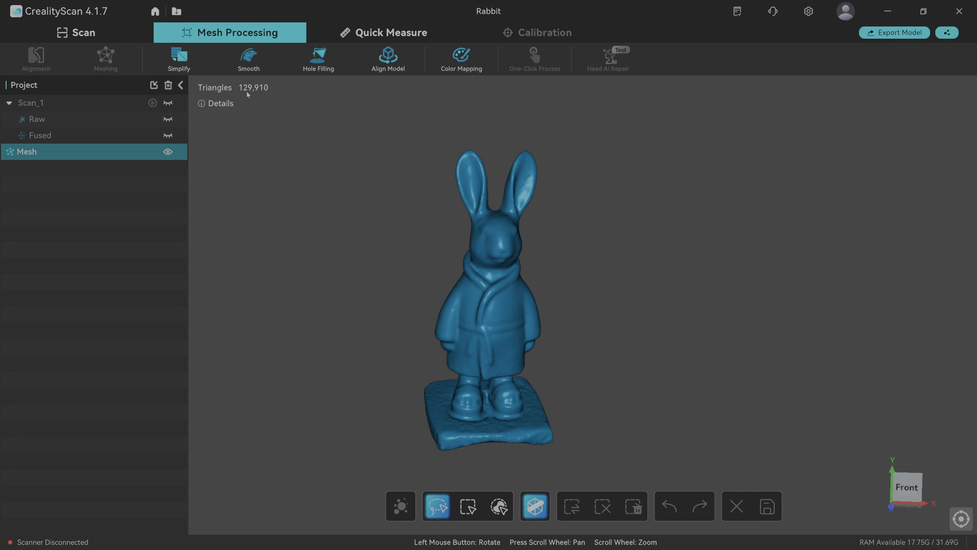
scroll(514, 408, "up", 5)
left_click_drag(472, 404, 443, 393)
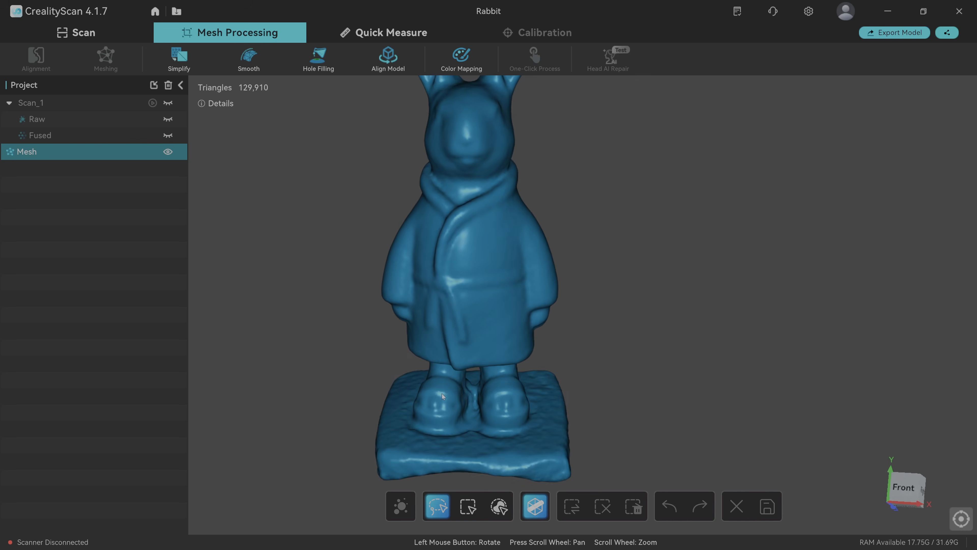
scroll(460, 340, "up", 4)
scroll(460, 340, "down", 4)
scroll(460, 340, "down", 3)
scroll(460, 340, "up", 1)
left_click_drag(477, 416, 553, 401)
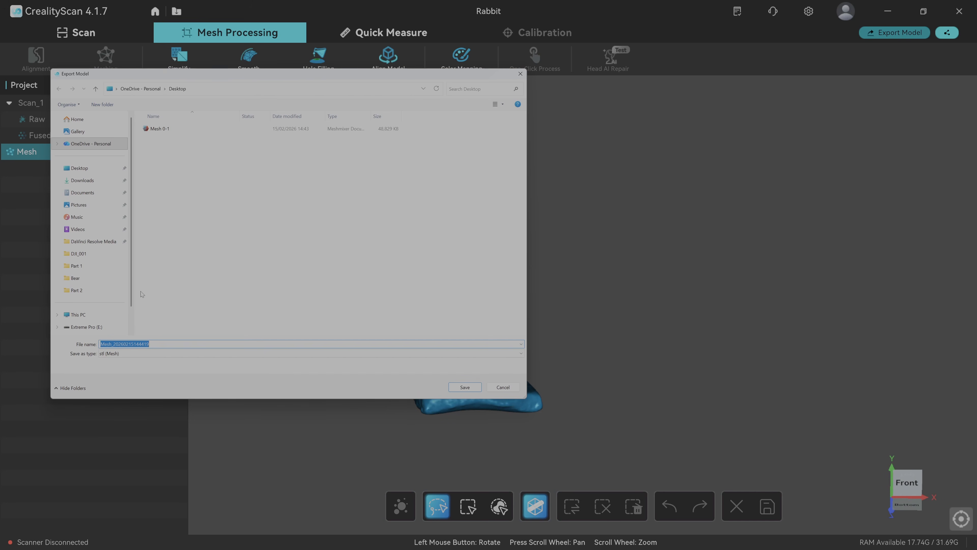
- Export the coarse rabbit mesh to the Desktop as an STL file named Mesh 0-5
left_click(159, 128)
left_click(131, 344)
type("Mesh 0-5")
left_click(465, 387)
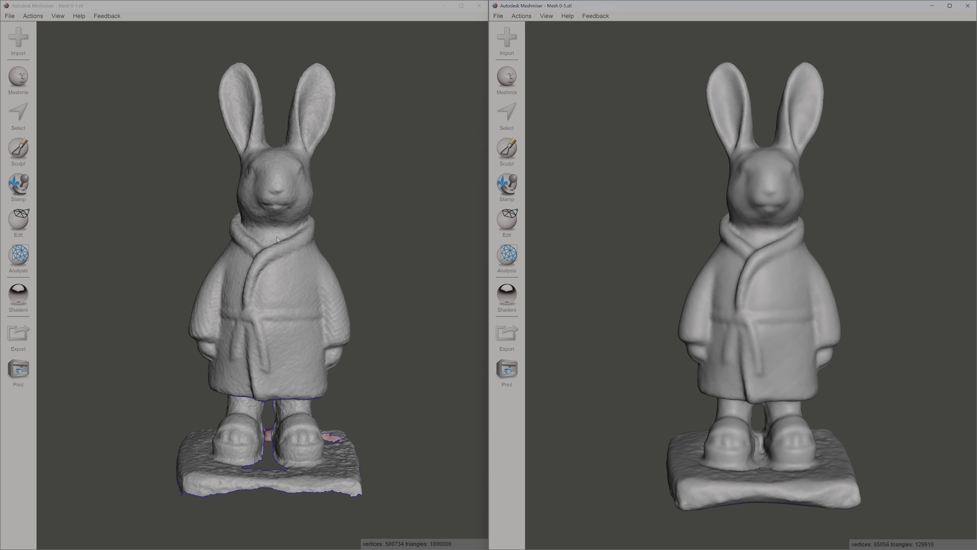
- In Meshmixer, compare the surface detail of Mesh 0-1 and Mesh 0-5 side by side from several angles
left_click(277, 253)
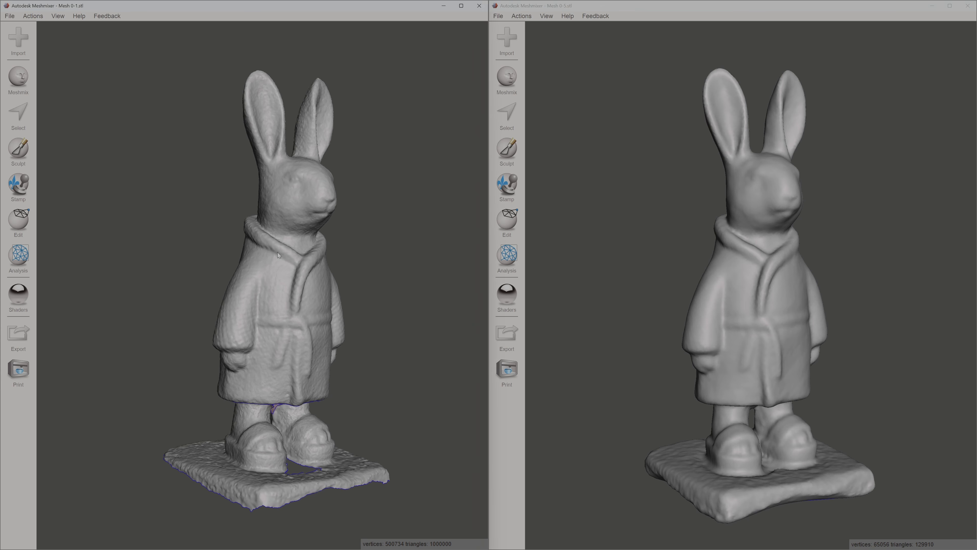
scroll(277, 252, "up", 3)
left_click(789, 301)
right_click_drag(789, 301, 782, 306)
scroll(782, 306, "up", 2)
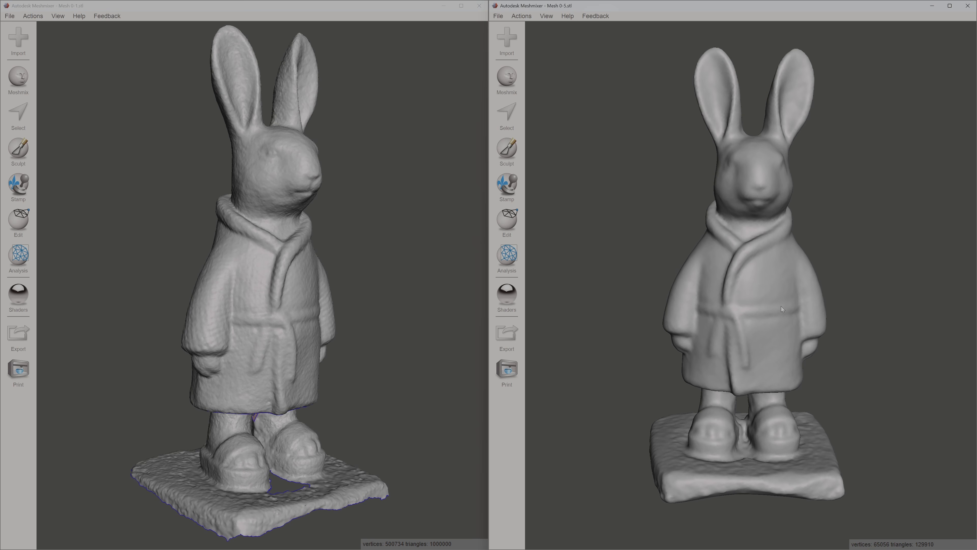
left_click(268, 296)
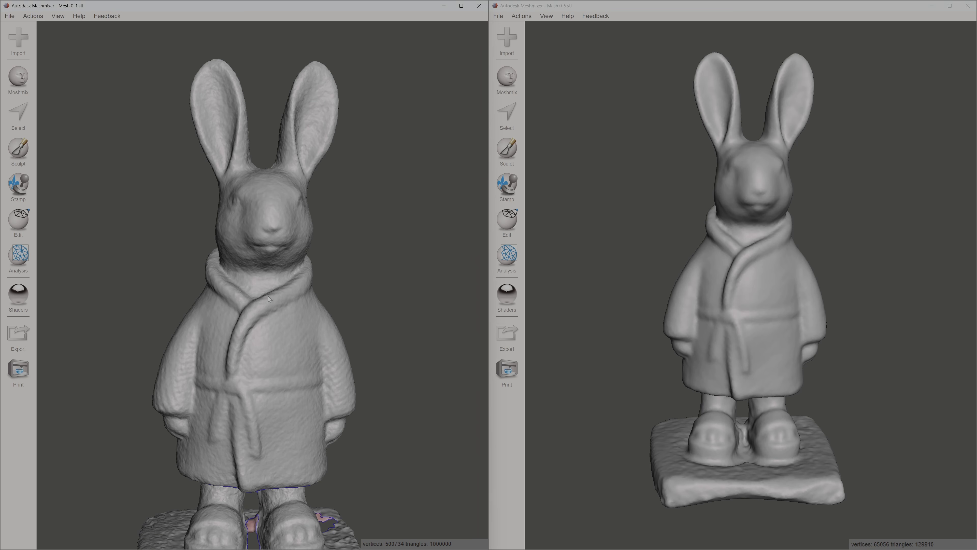
- Show the wireframe on Mesh 0-1 and inspect the triangle density around the rabbit's face
left_click(58, 16)
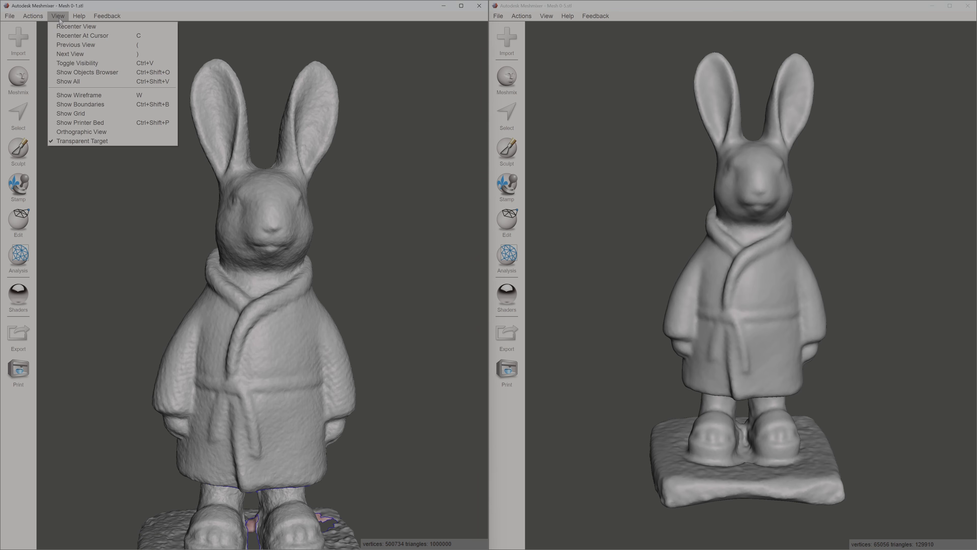
left_click(79, 95)
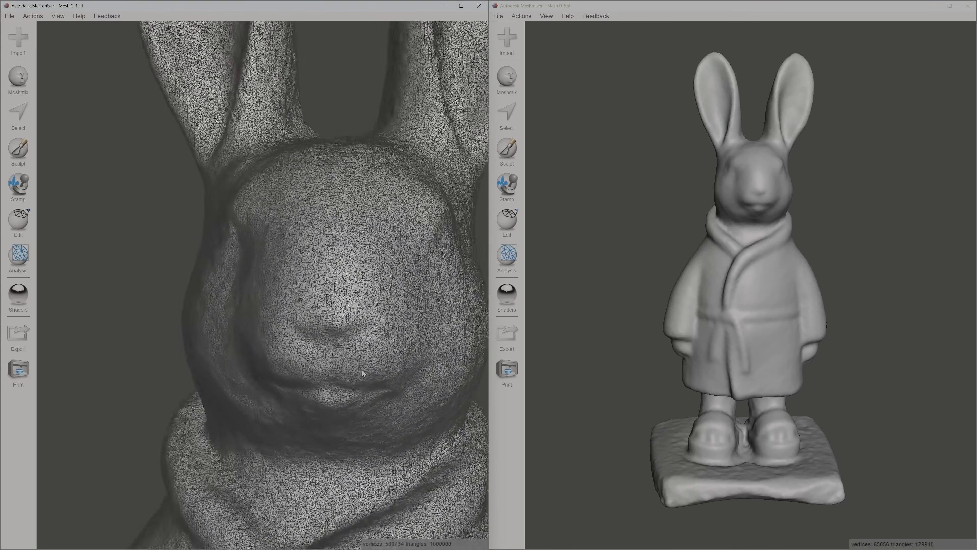
scroll(362, 371, "up", 10)
scroll(266, 272, "down", 5)
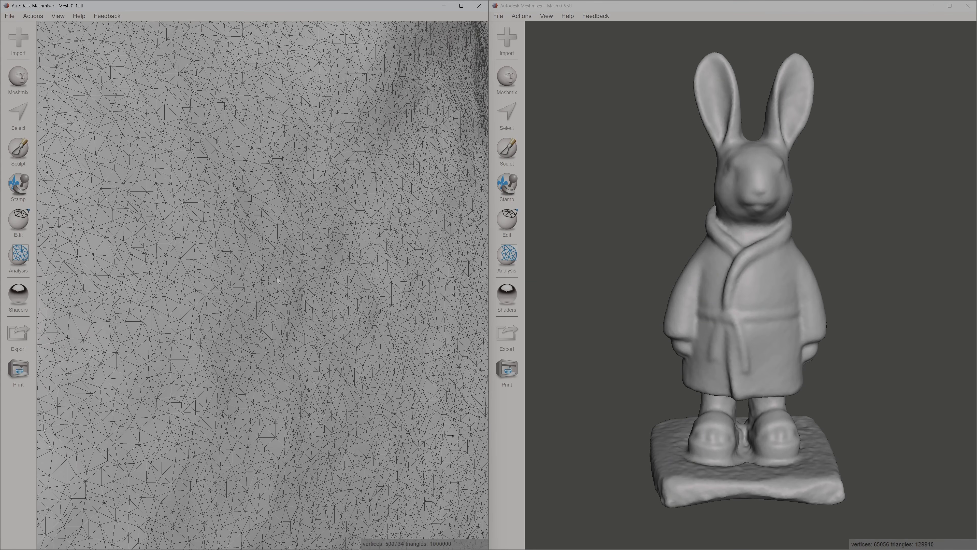
scroll(327, 366, "down", 8)
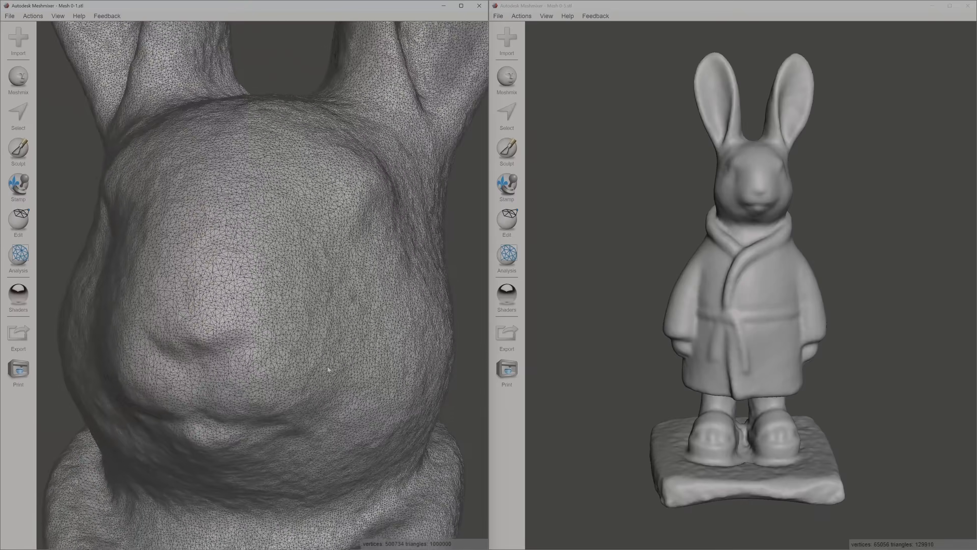
scroll(328, 366, "down", 3)
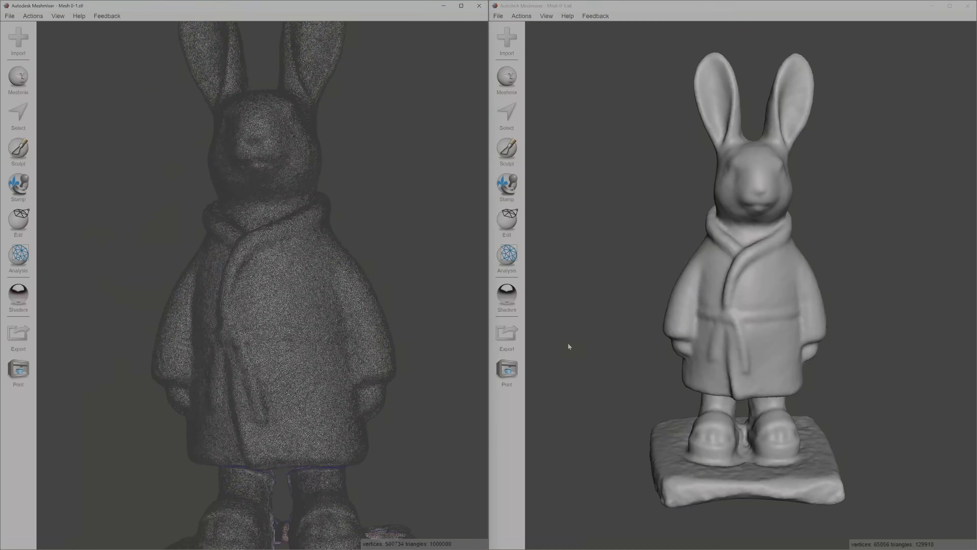
- Show the wireframe on Mesh 0-5 and bring the rabbit's sleeve and hand into close view
left_click(736, 312)
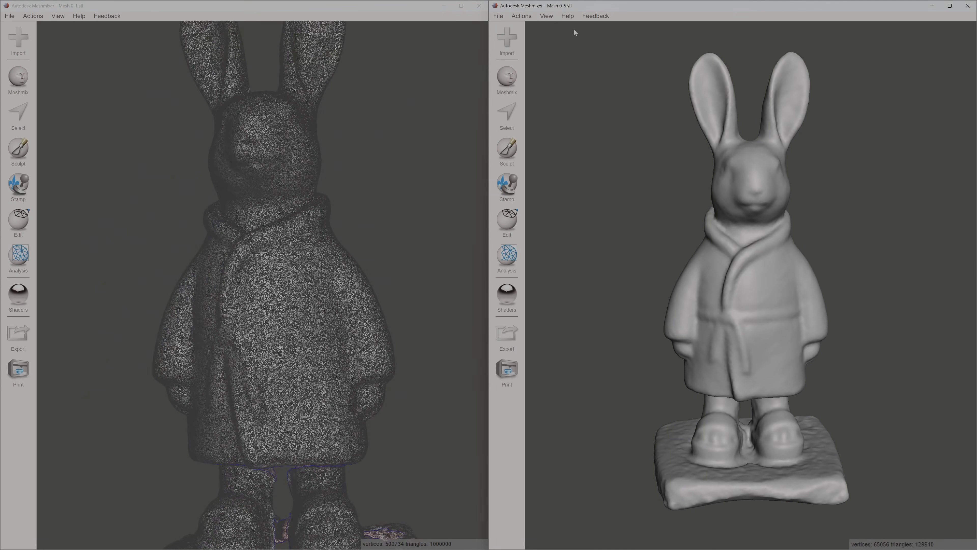
key("w")
scroll(745, 417, "up", 8)
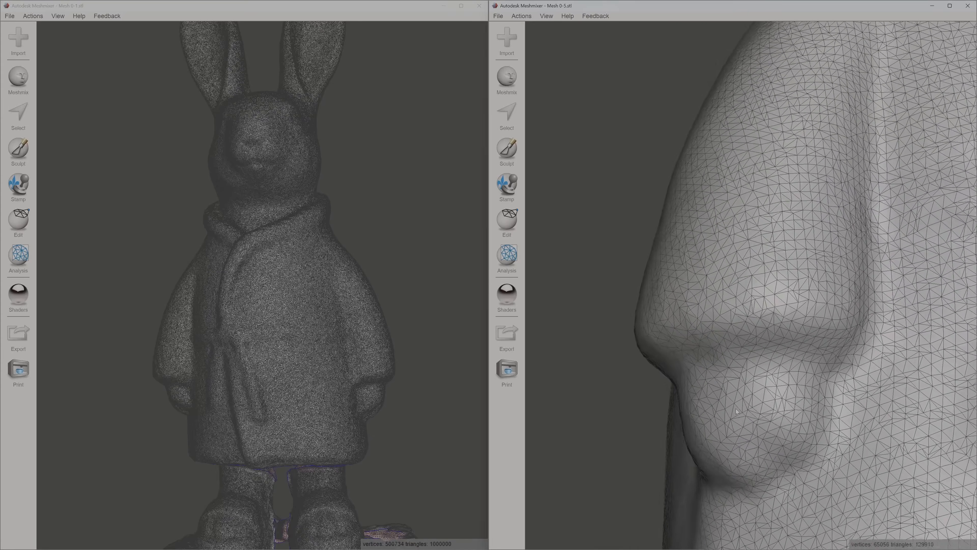
- Compare the triangle size on the same sleeve and hand area in Mesh 0-1 and Mesh 0-5
left_click(308, 396)
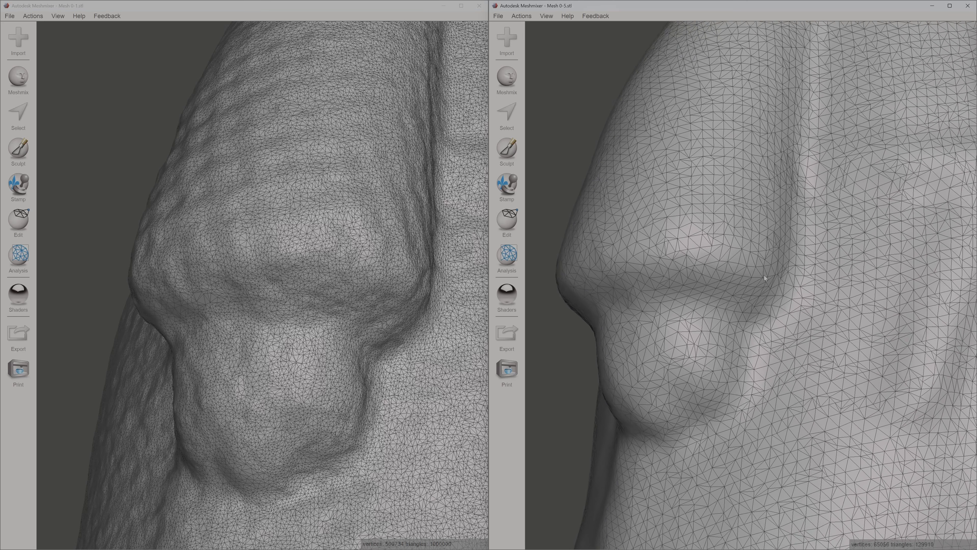
middle_click_drag(764, 275, 854, 301)
scroll(774, 211, "up", 3)
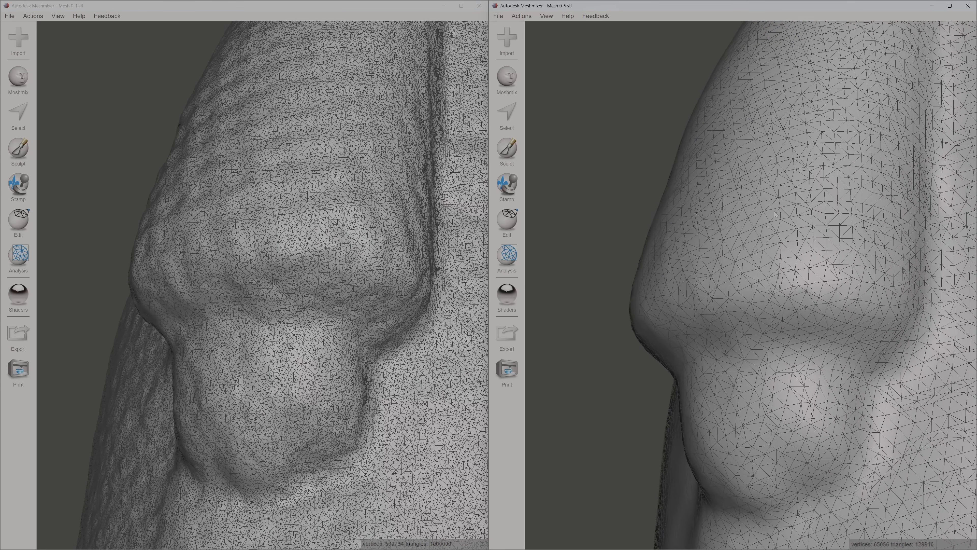
scroll(835, 340, "down", 5)
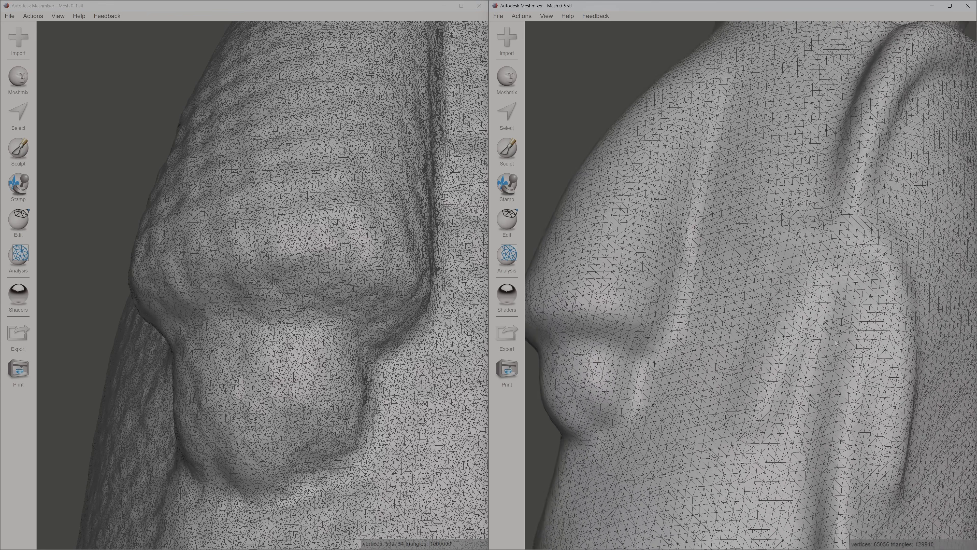